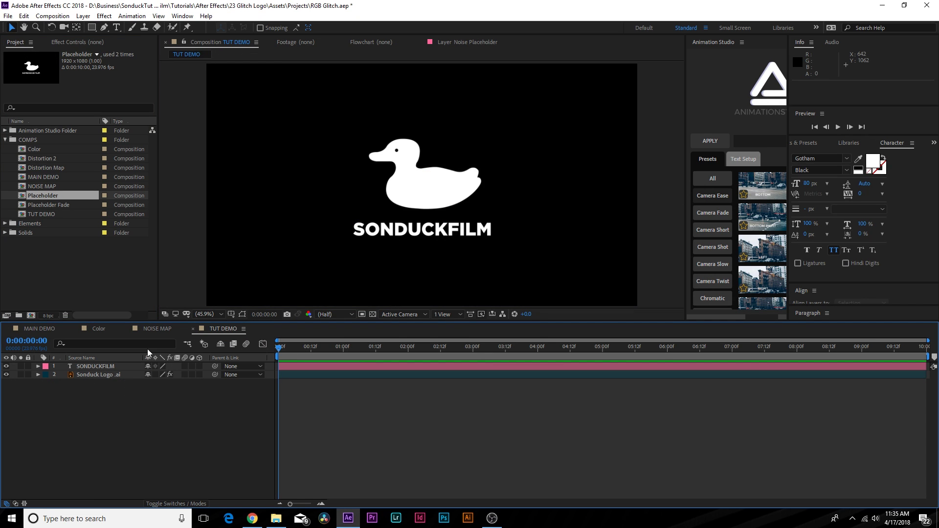
Pre-compose the SONDUCKFILM text and Sonduck Logo layers into a composition named "Placeholder".
drag(81, 405, 112, 363)
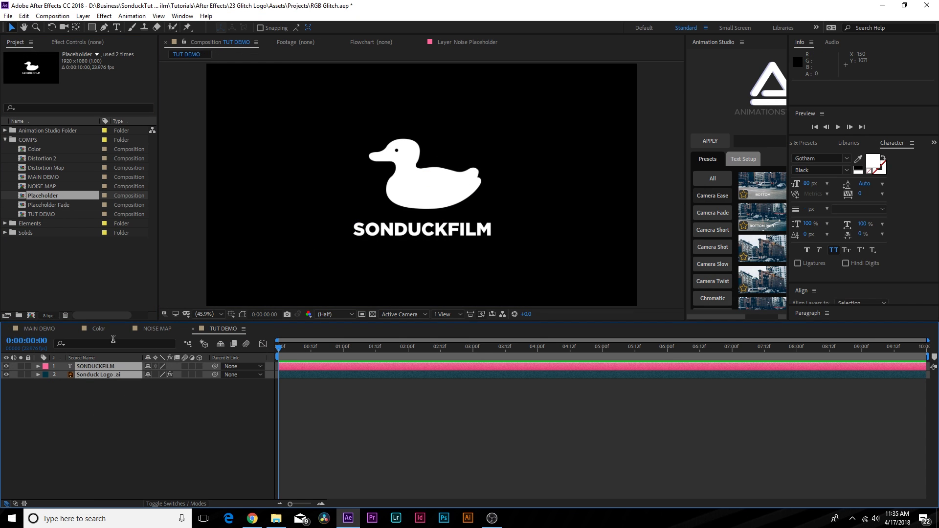
click(83, 16)
click(113, 353)
text(Placeholder)
key(Return)
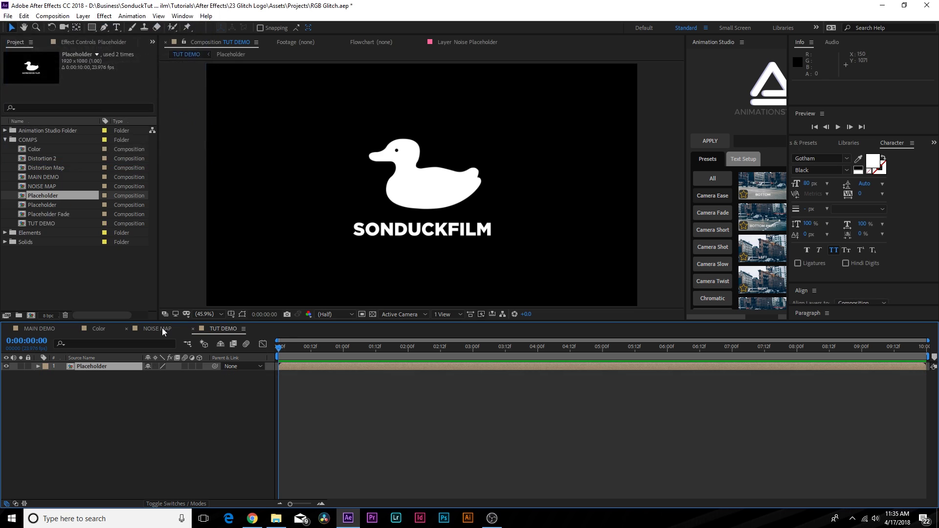
Inspect the layers inside the Placeholder composition and duplicate the Placeholder layer in TUT DEMO.
click(288, 347)
double_click(89, 366)
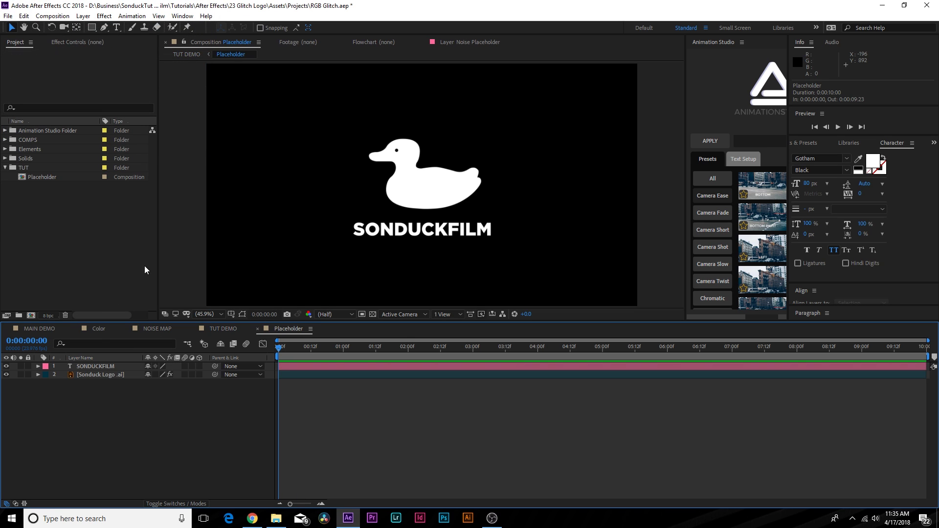
click(222, 329)
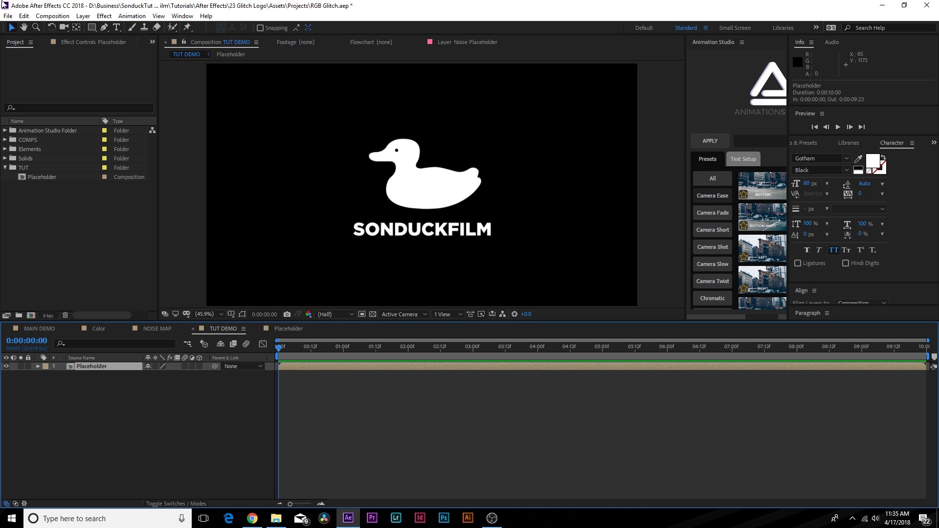
click(24, 16)
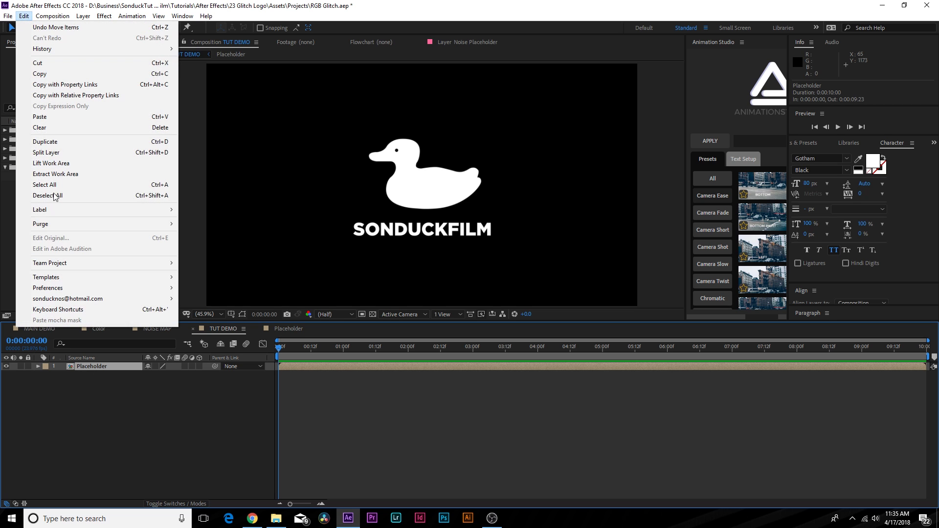
click(44, 142)
Add opacity keyframes to the upper Placeholder layer at 0:00:03:10 and 0:00:03:12.
drag(296, 351, 500, 353)
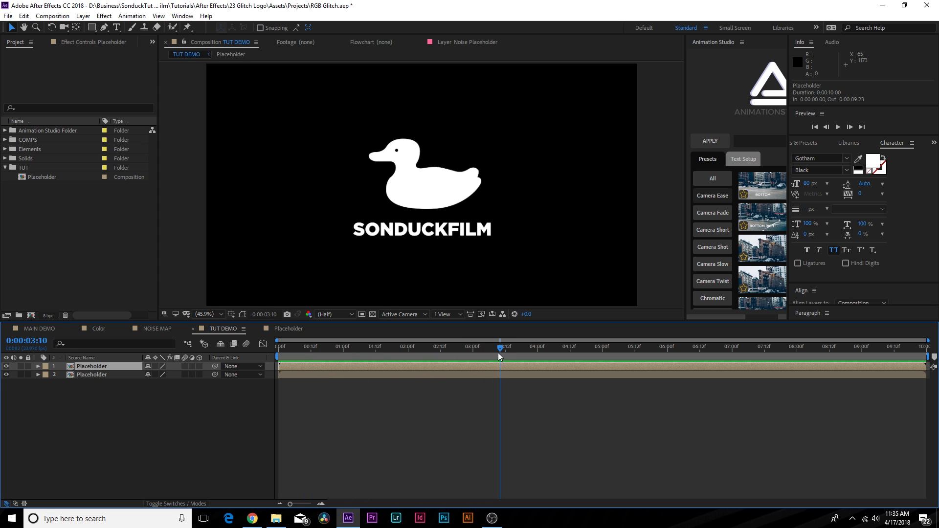
key(alt+shift+t)
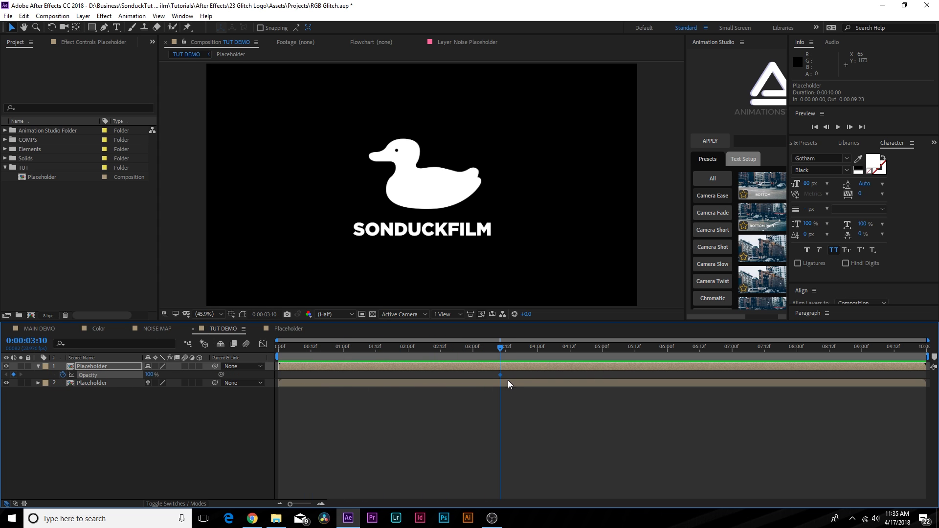
drag(500, 375, 504, 353)
key(alt+shift+t)
key(u)
Pre-compose both Placeholder layers into a composition named "Placeholder FADE".
key(ctrl+a)
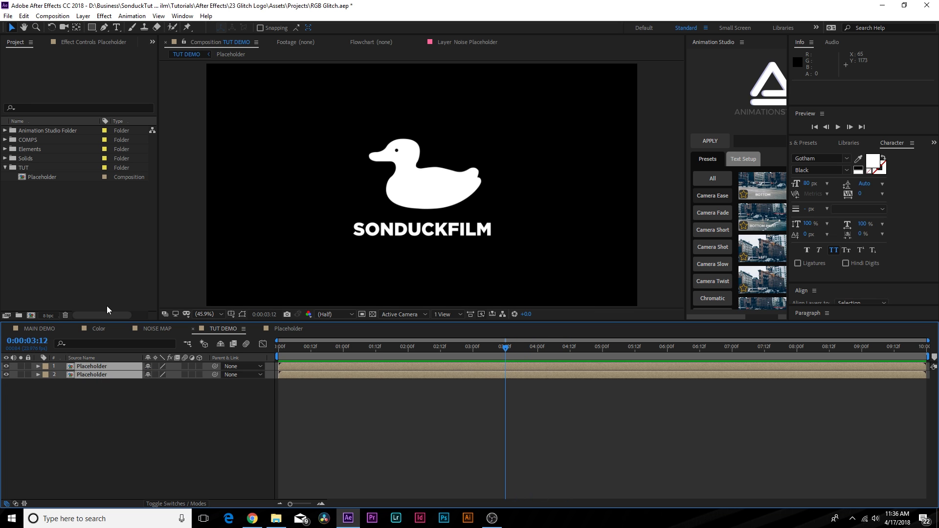
key(ctrl+shift+c)
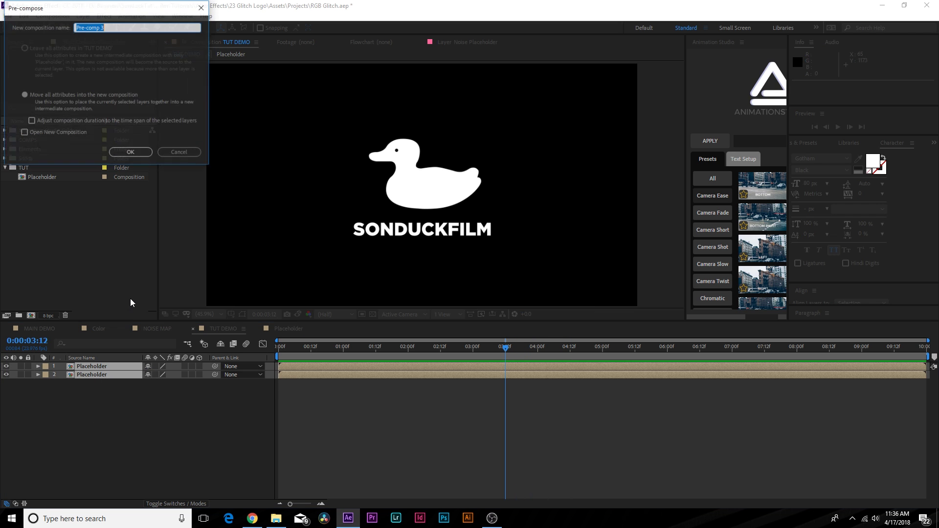
text(Placeholder FADE)
key(Return)
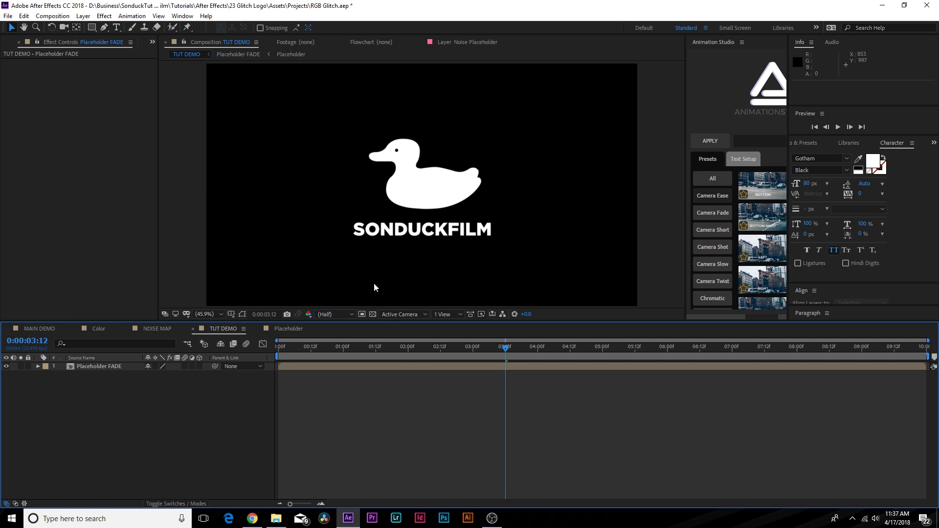
Create a new solid layer named "Logo Noise Map" above Placeholder FADE.
click(83, 16)
mouse_move(127, 27)
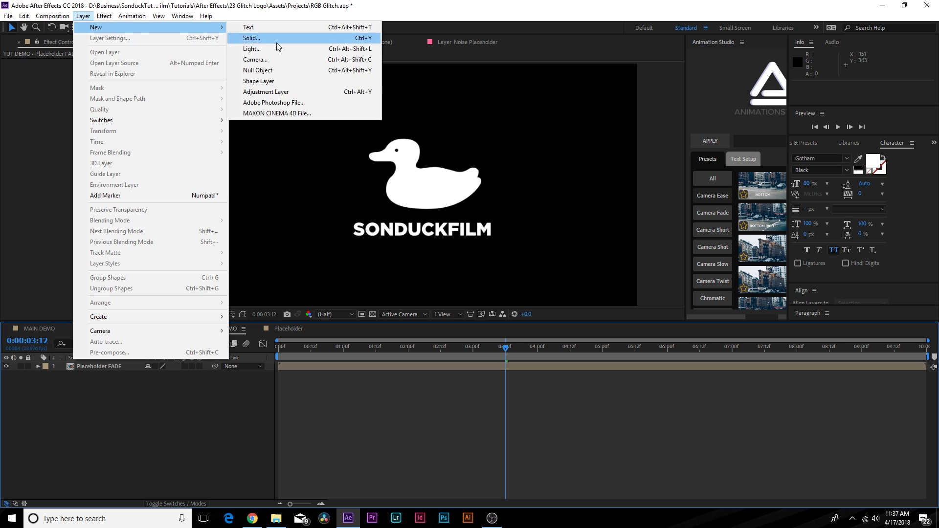
click(275, 40)
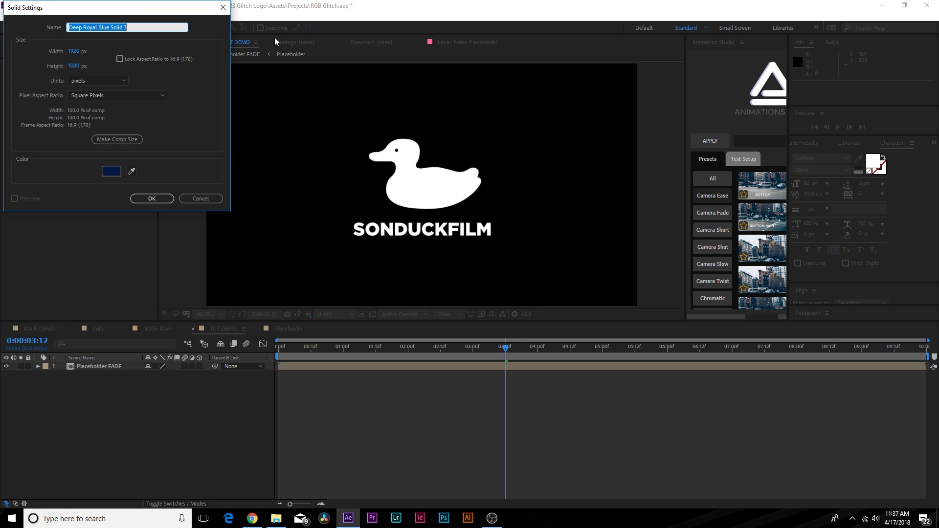
text(L)
text(ogo Noise Map)
key(Return)
Apply Fractal Noise to the Logo Noise Map layer and raise its Contrast to 383.
click(104, 16)
mouse_move(120, 193)
click(262, 214)
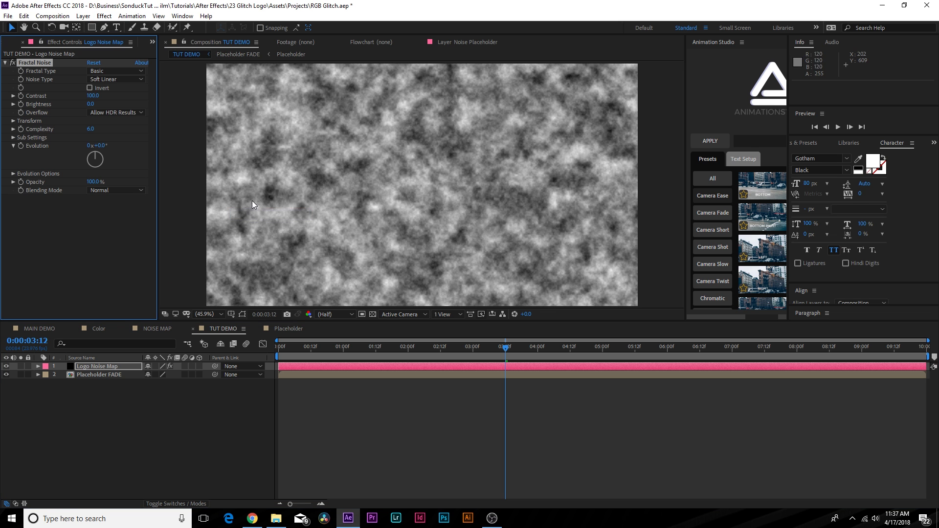
drag(93, 96, 228, 105)
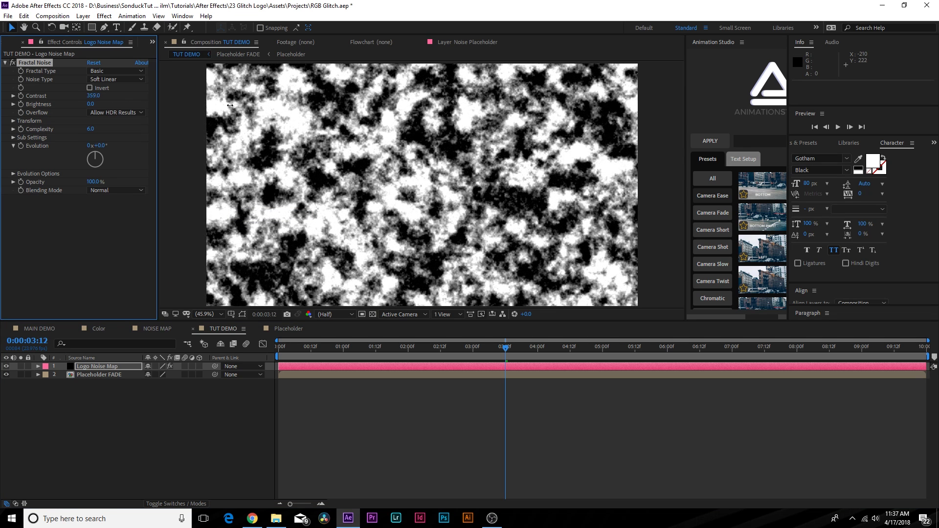
Keyframe the Fractal Noise Evolution from 0 at the start to 2 revolutions at 0:00:09:23 and preview the motion.
click(268, 357)
key(Home)
click(20, 146)
drag(502, 362, 924, 362)
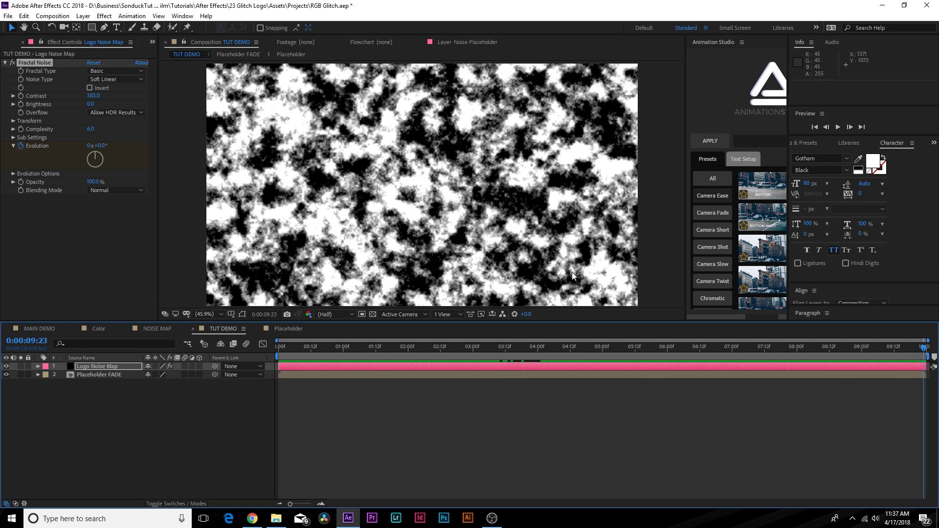
click(89, 146)
key(Return)
drag(326, 353, 674, 373)
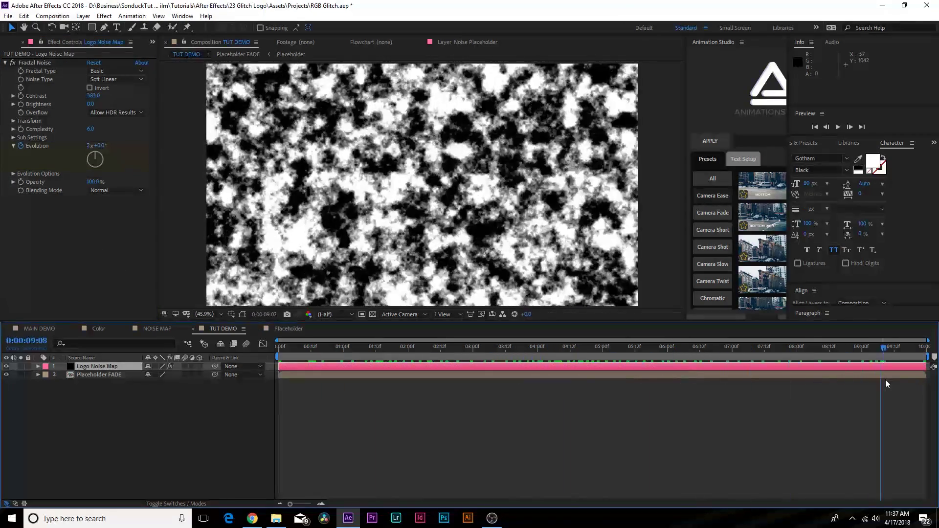
Change the Fractal Noise Fractal Type to Dynamic Progressive.
key(Home)
click(50, 70)
click(91, 71)
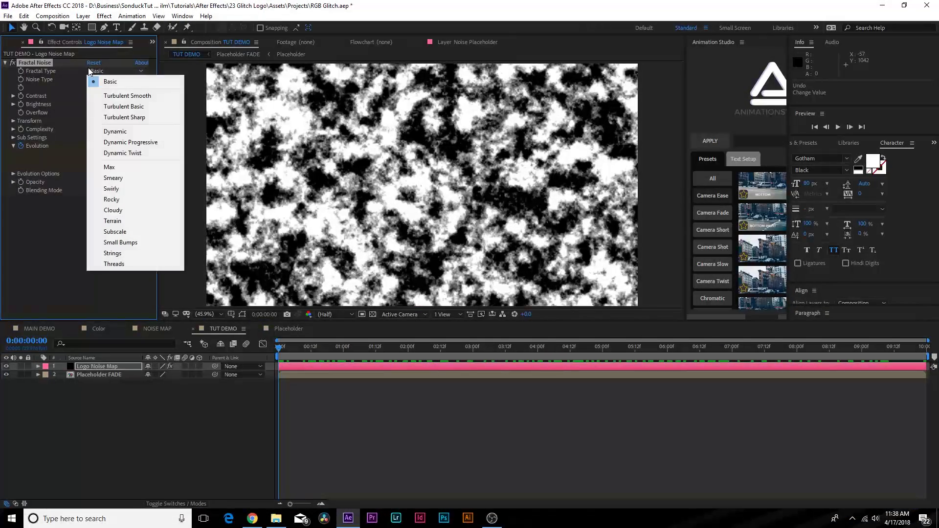
click(131, 142)
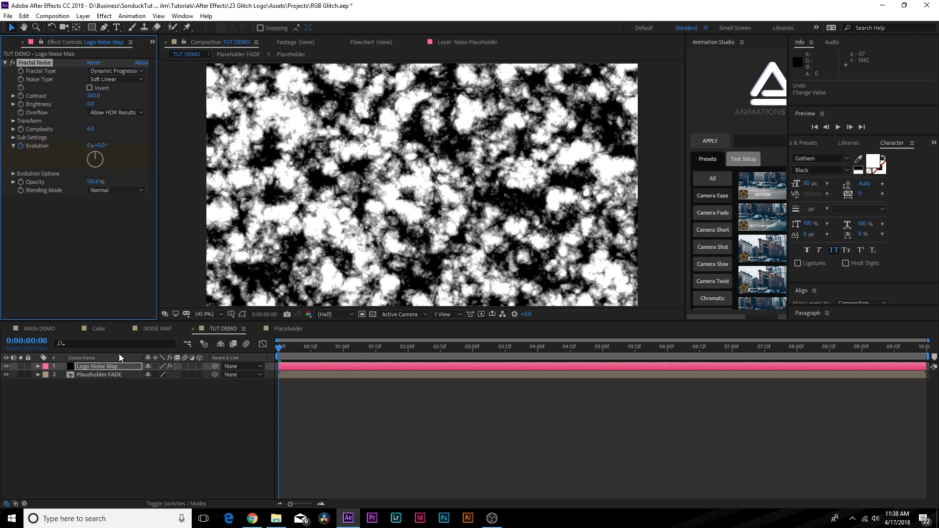
Set the track matte of Placeholder FADE to Luma Matte "Logo Noise Map".
click(160, 502)
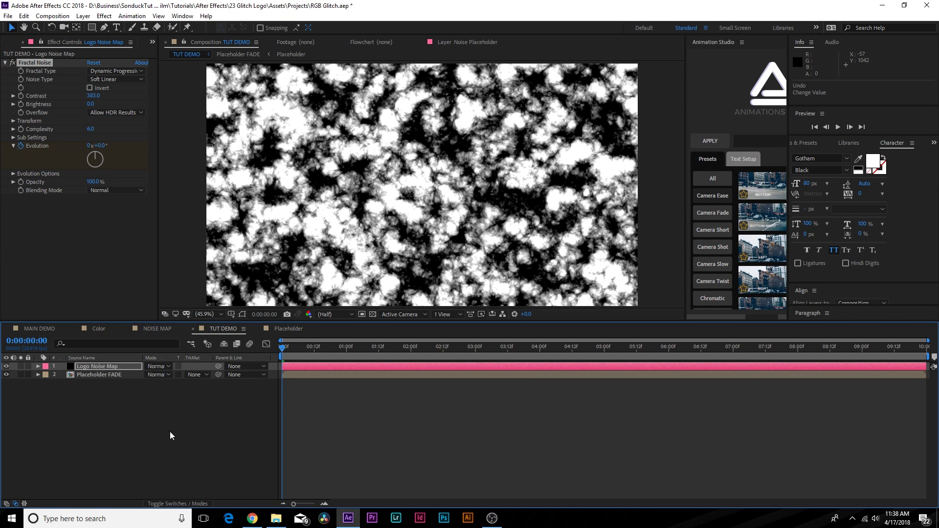
click(99, 374)
click(198, 375)
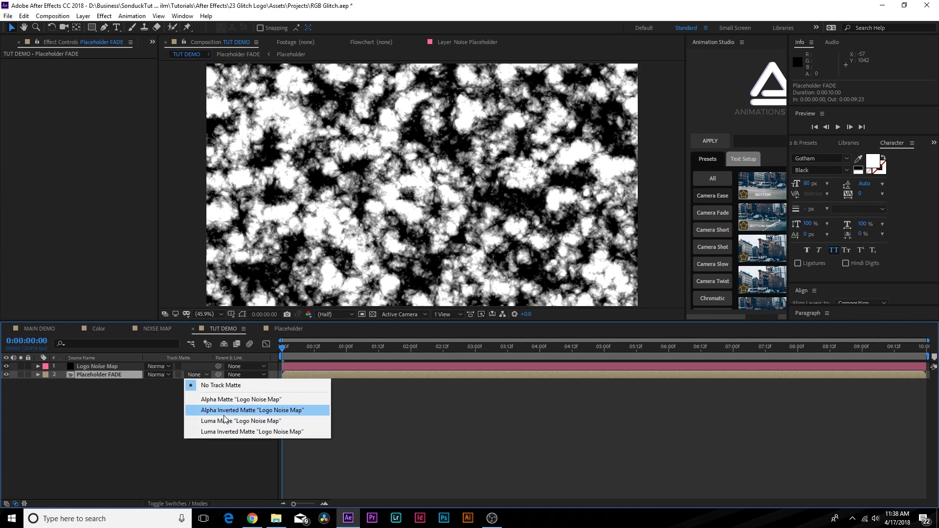
click(222, 419)
Keyframe the Logo Noise Map's Fractal Noise Brightness from 0 at 0:00:03:02 to 519 at 0:00:04:01.
drag(336, 347, 480, 354)
click(272, 365)
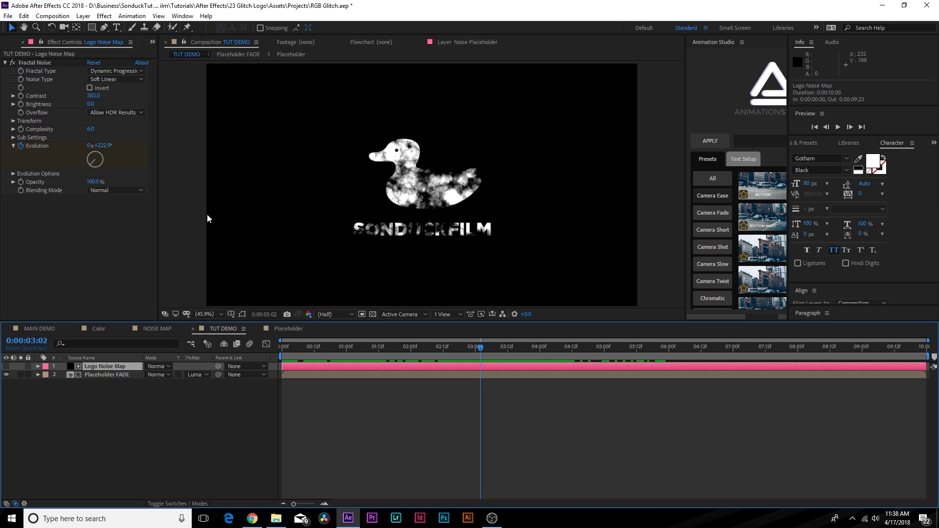
click(23, 103)
drag(504, 350, 541, 356)
drag(91, 102, 233, 123)
drag(340, 145, 377, 149)
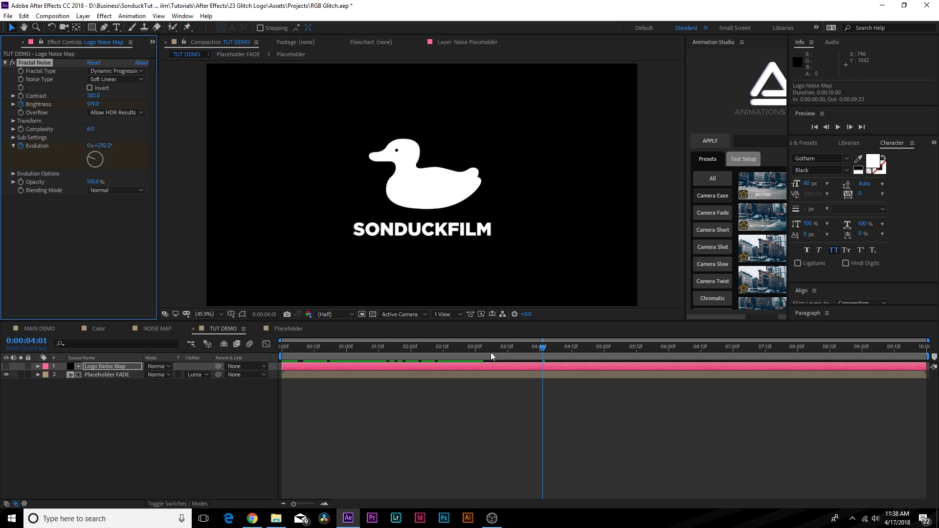
Add Fractal Noise Brightness keyframes of -161 at the start and 0 just before 0:00:02:00, and preview the reveal.
key(u)
drag(515, 349, 281, 364)
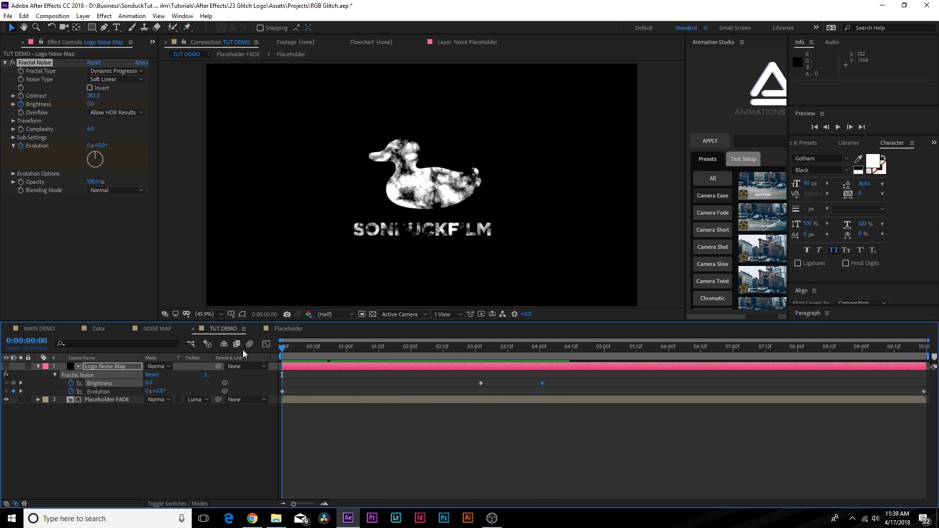
drag(300, 347, 408, 357)
key(Home)
drag(148, 383, 77, 383)
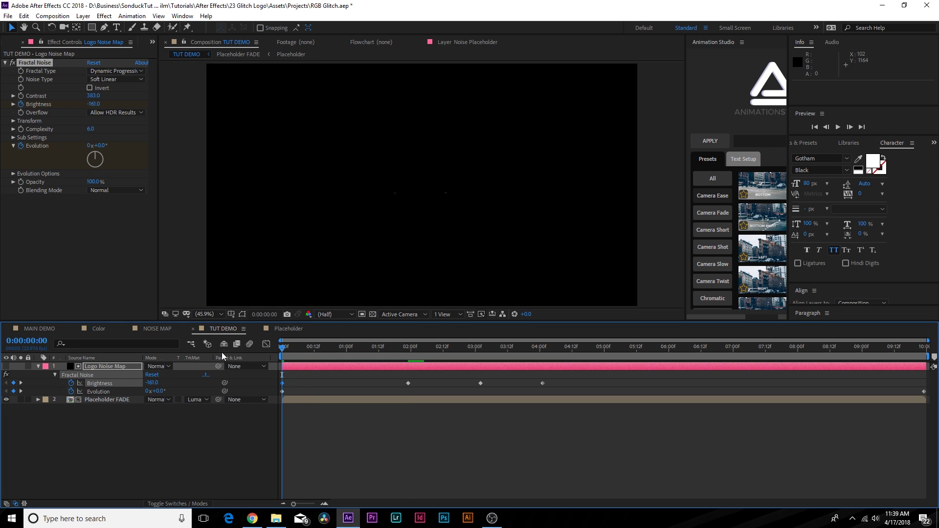
drag(290, 344, 400, 366)
drag(342, 364, 425, 352)
Apply Turbulent Displace to the Logo Noise Map layer, raise its Amount to 279 and preview the result.
click(106, 17)
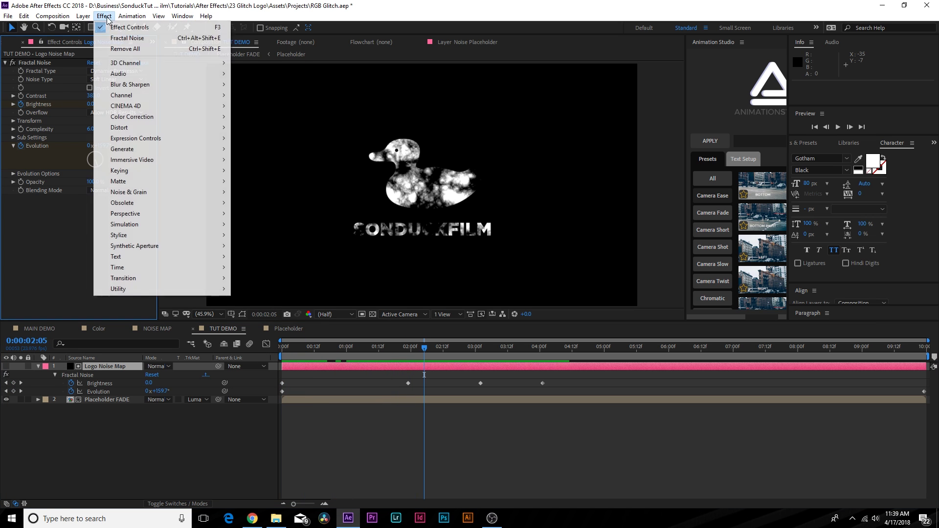
mouse_move(138, 129)
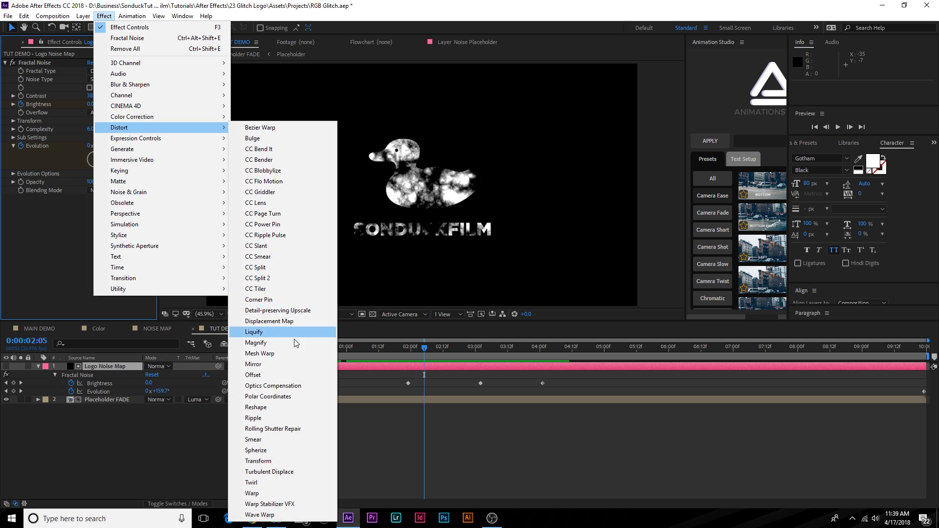
click(271, 472)
drag(94, 220, 136, 230)
click(292, 351)
key(space)
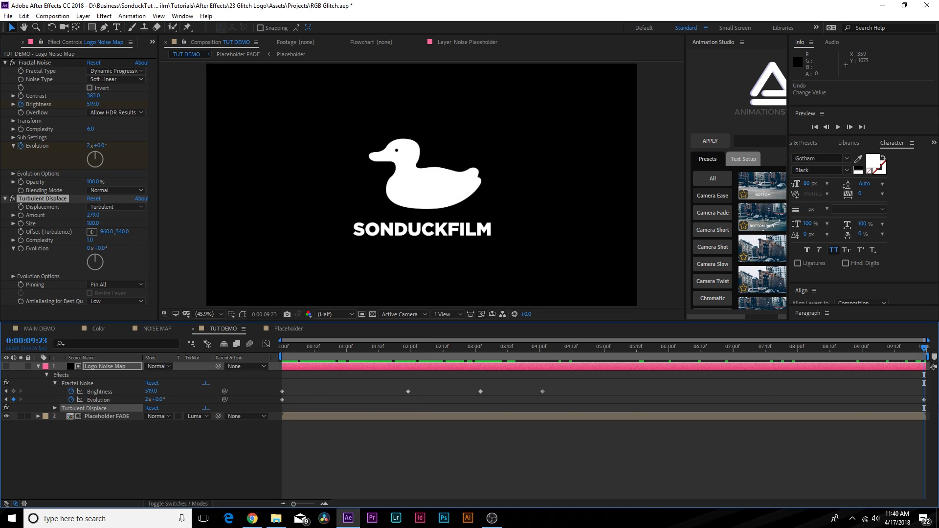
Set the Fractal Noise Evolution keyframe at 0:00:09:23 to 20 revolutions and preview the faster noise.
drag(88, 151, 93, 148)
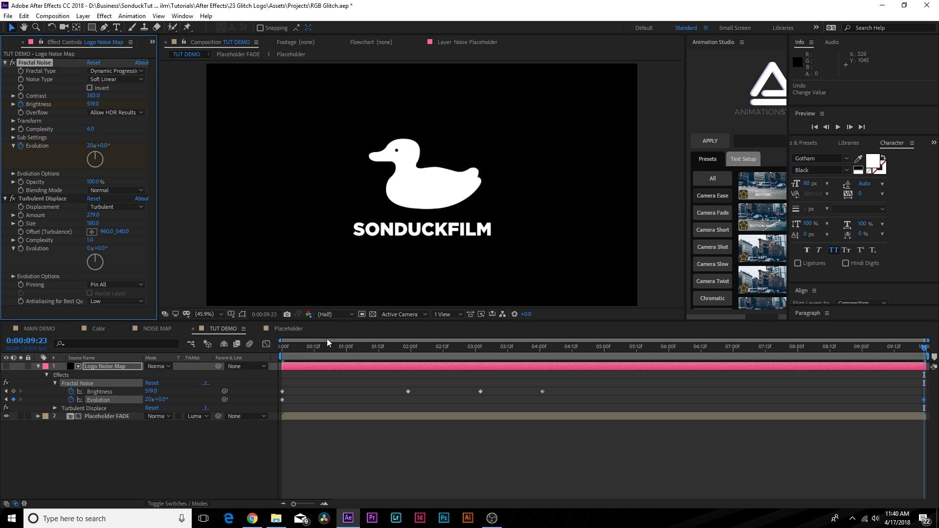
drag(294, 348, 529, 362)
click(38, 366)
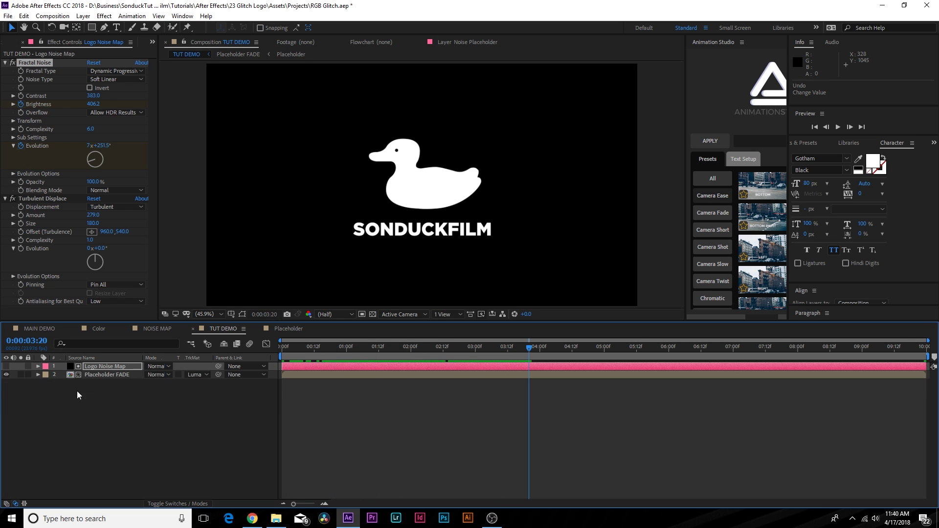
drag(292, 358, 359, 360)
Shift the Logo Noise Map and Placeholder FADE layers together so they start at 0:00:00:19.
drag(107, 404, 116, 362)
drag(301, 375, 443, 375)
key(shift+period)
click(218, 332)
Duplicate the Placeholder FADE layer and bring the copy to the front of the layer stack.
click(102, 375)
key(ctrl+d)
key(ctrl+shift+bracketright)
Apply the Vegas effect to the topmost Placeholder FADE layer and move that layer to start at 0:00:00:00.
click(104, 16)
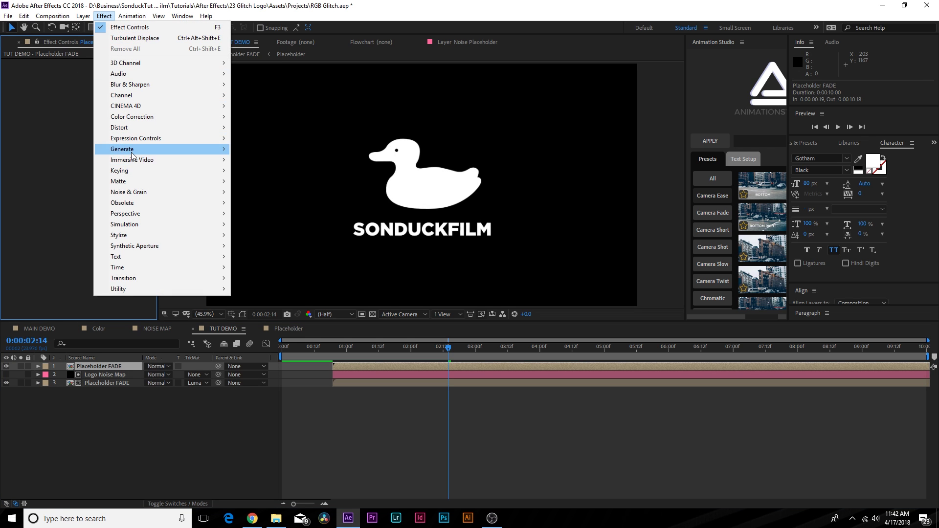
mouse_move(132, 149)
click(263, 408)
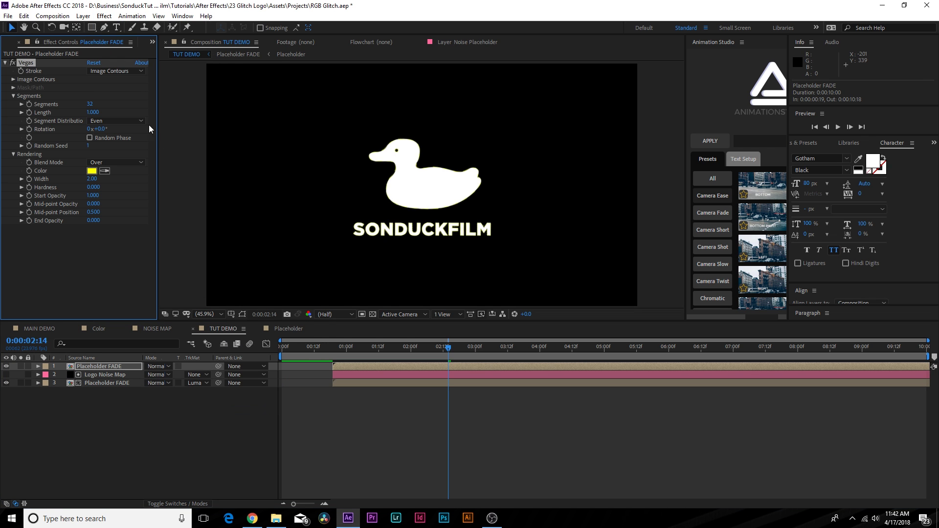
drag(359, 369, 299, 345)
Set the Vegas Blend Mode to Transparent and reduce Segments to 1.
click(85, 108)
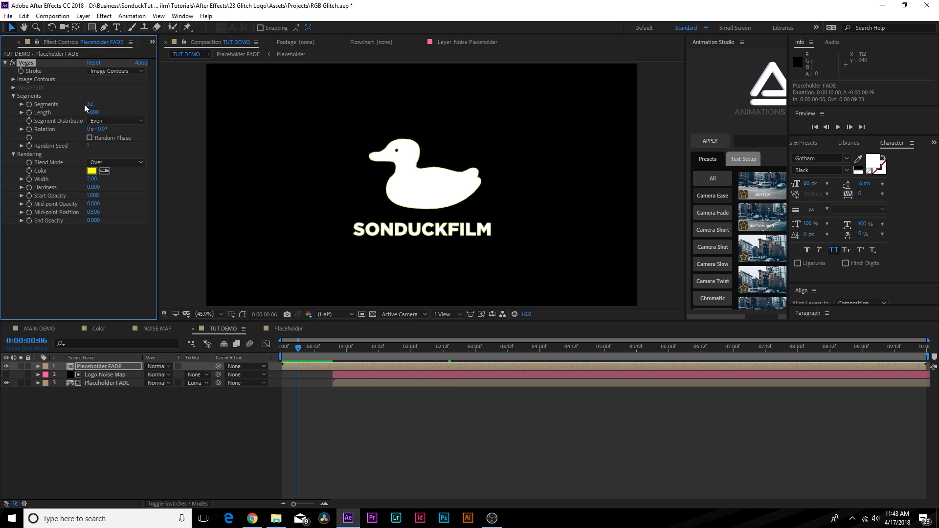
click(98, 163)
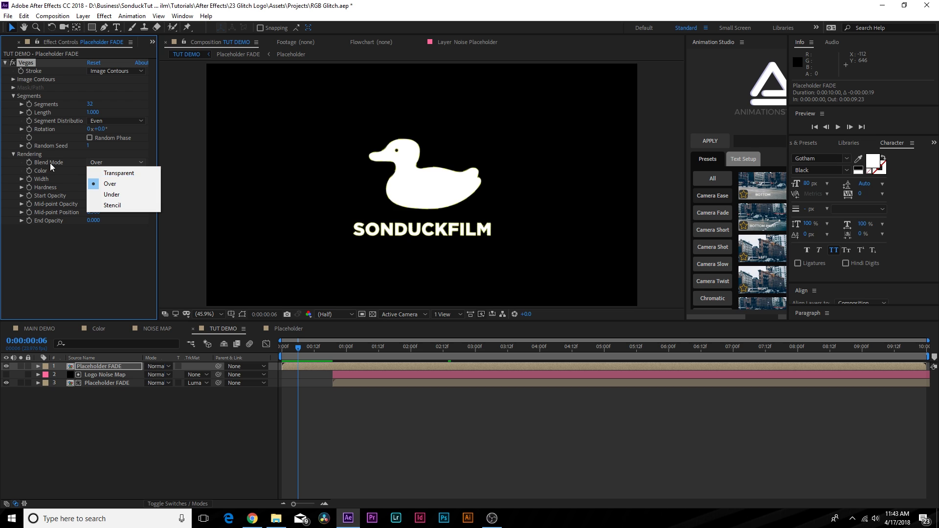
click(110, 174)
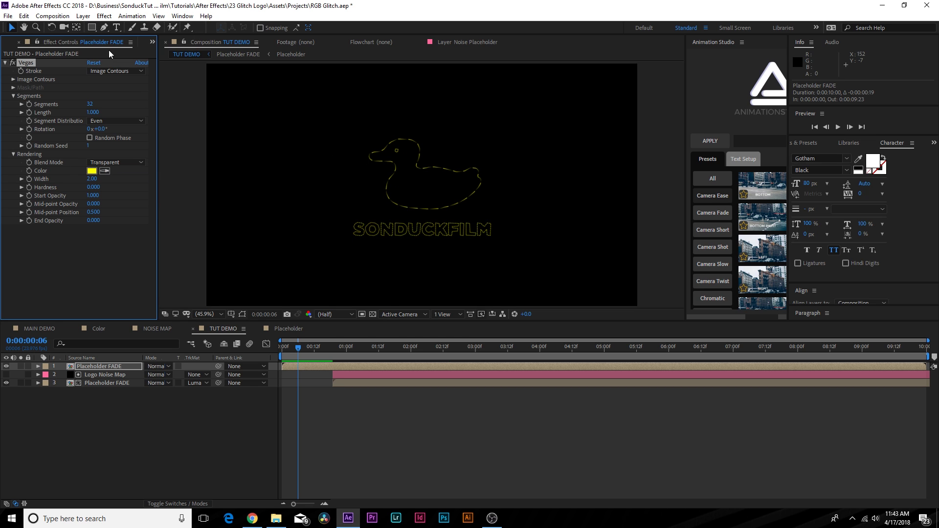
drag(96, 104, 76, 107)
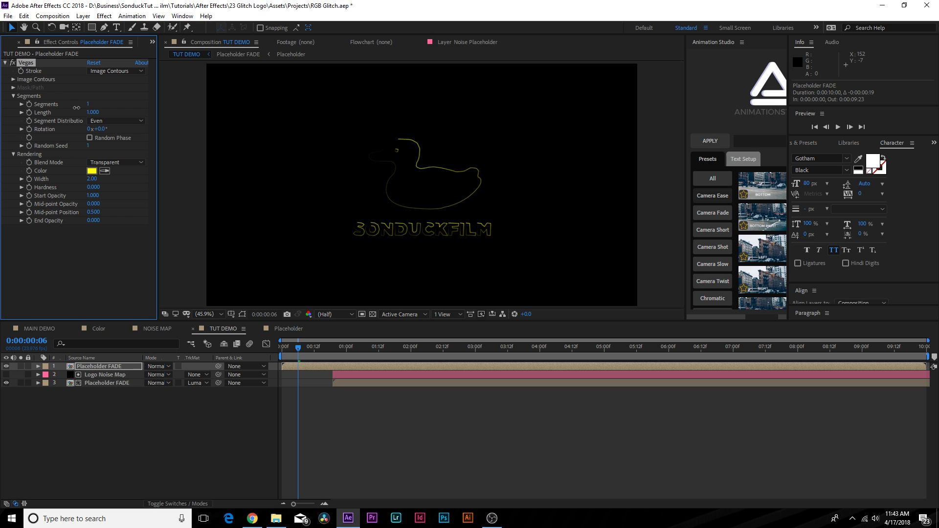
Set the Vegas Length to 0.000 and keyframe it at 0:00:00:00 on the topmost Placeholder FADE layer.
scroll(373, 197, up, 7)
scroll(372, 196, down, 4)
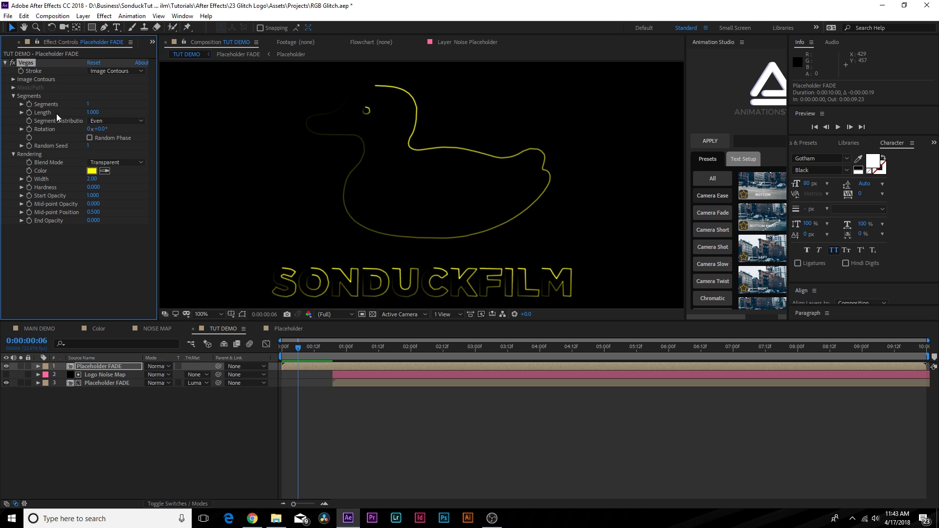
drag(93, 113, 15, 118)
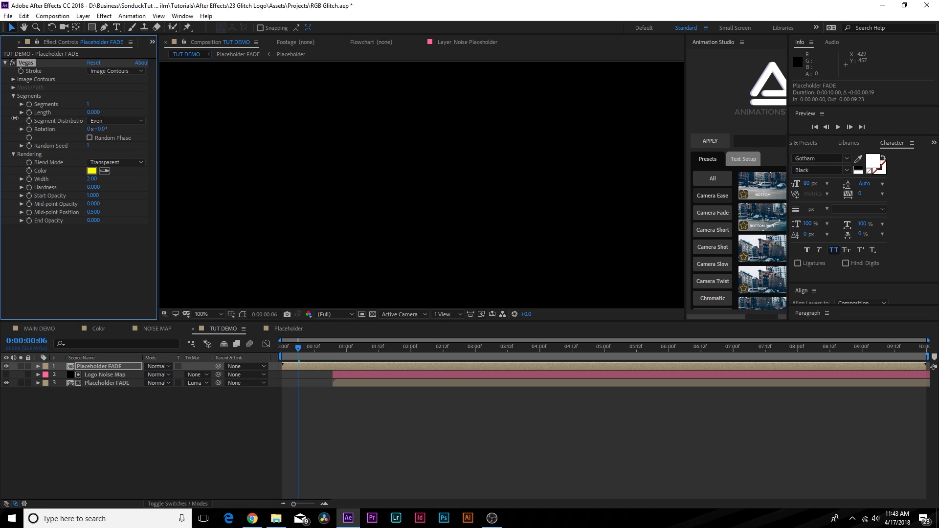
click(29, 112)
key(u)
drag(298, 383, 281, 386)
Keyframe the Vegas Length at 0.370 at 0:00:01:12 and enable Random Phase.
mouse_move(321, 336)
mouse_down()
mouse_move(333, 350)
mouse_move(398, 355)
mouse_move(369, 357)
mouse_move(377, 354)
mouse_up()
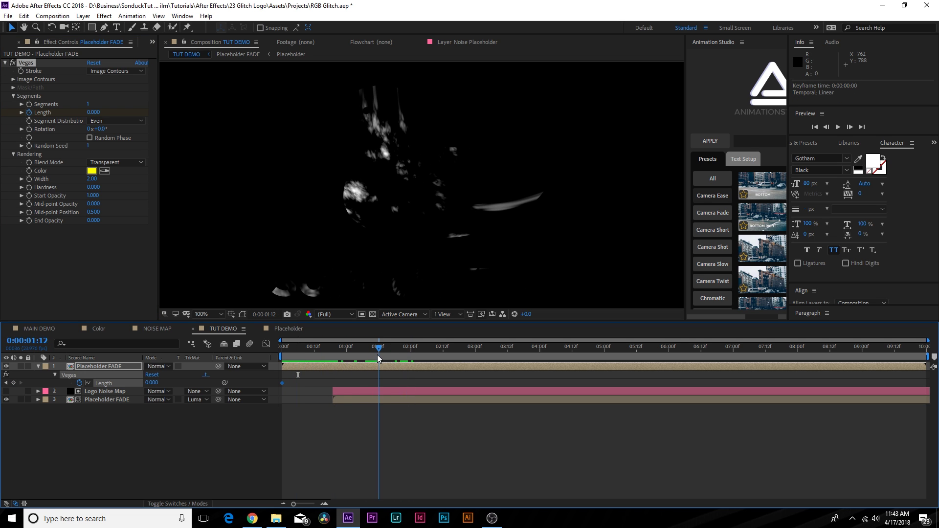
drag(93, 112, 121, 113)
click(90, 137)
drag(378, 359, 357, 349)
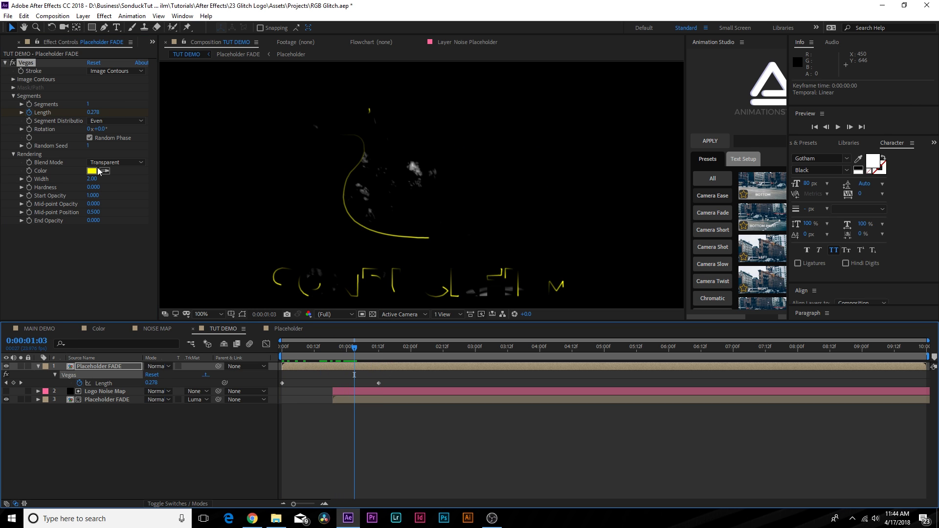
Set the Vegas outline color to white (FFFFFF).
click(92, 171)
click(43, 171)
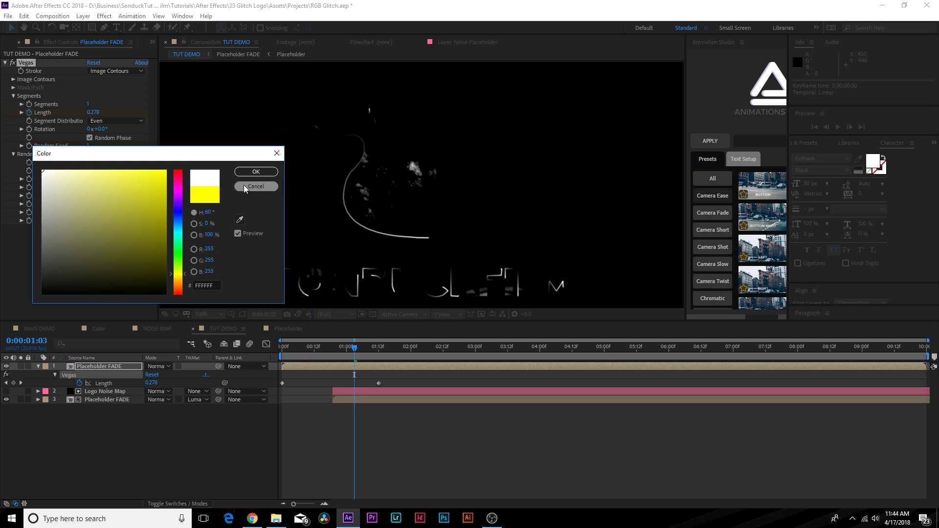
click(256, 172)
Set the Vegas Width to 3.00, Hardness, Mid-point Opacity and End Opacity to 1.000, and Mid-point Position to 0.753.
drag(94, 179, 104, 188)
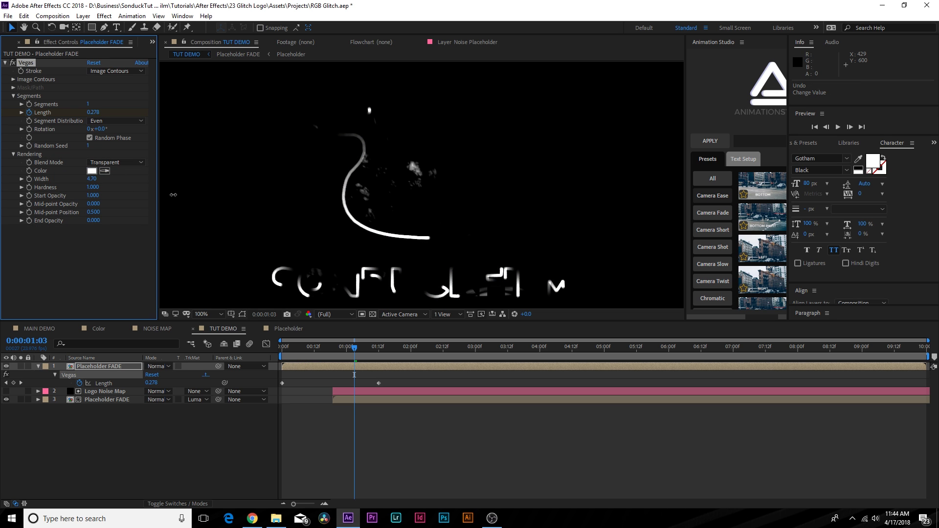
key(comma)
key(comma)
key(period)
key(period)
mouse_move(92, 179)
mouse_down()
mouse_move(81, 179)
mouse_move(104, 210)
mouse_move(238, 217)
mouse_up()
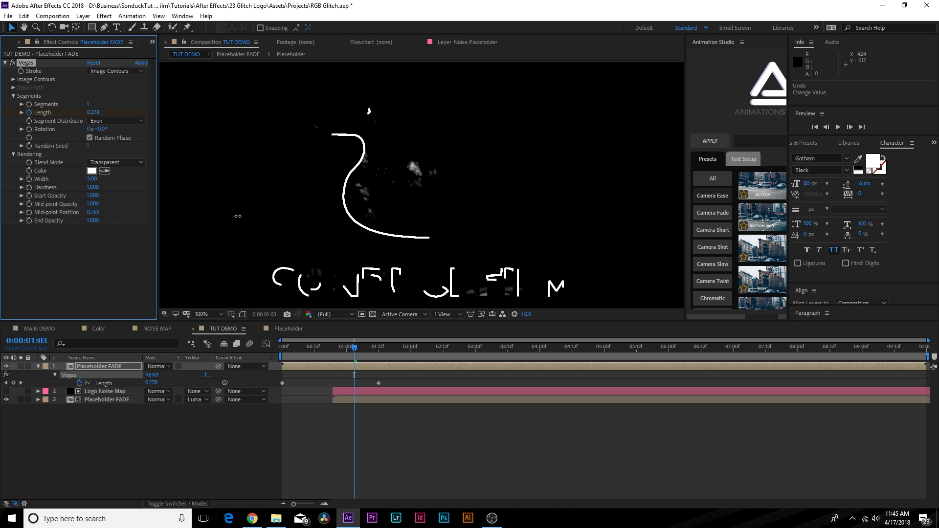
Animate the Vegas Rotation with keyframes from 0° at 0:00:00:00 to a higher angle at about 0:00:05:00.
click(5, 63)
mouse_move(350, 351)
mouse_down()
mouse_move(301, 353)
mouse_move(358, 357)
mouse_up()
click(6, 63)
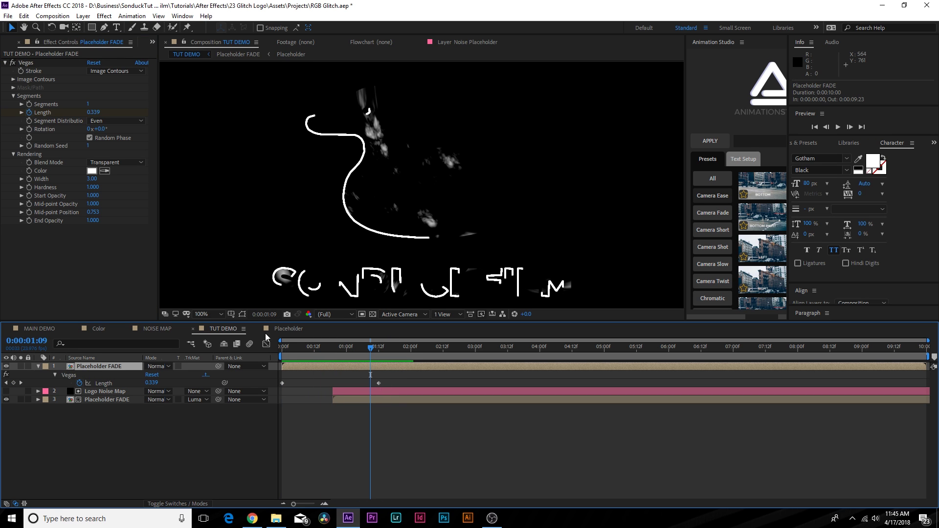
click(292, 348)
click(278, 349)
drag(558, 348, 602, 351)
drag(101, 129, 195, 146)
drag(338, 352, 422, 365)
Apply the CC Radial Fast Blur effect to the topmost Placeholder FADE layer.
click(104, 16)
mouse_move(127, 84)
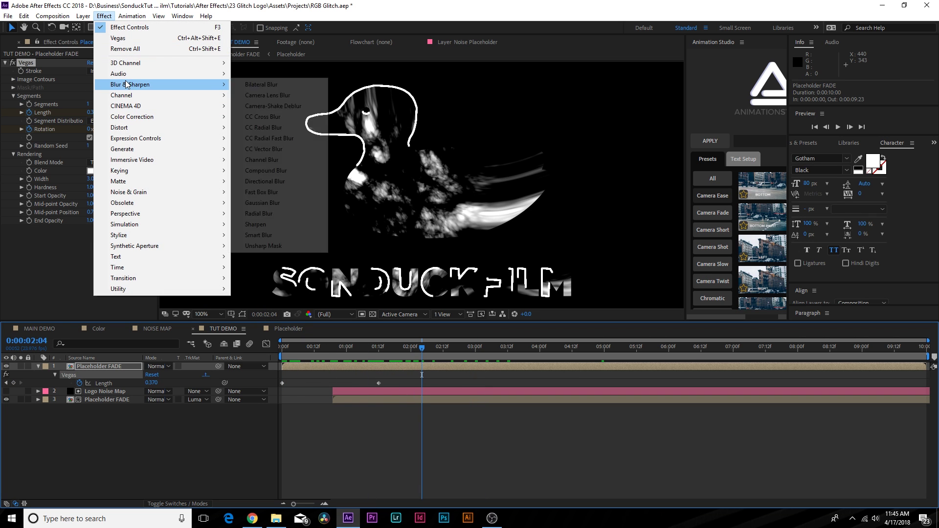
click(271, 138)
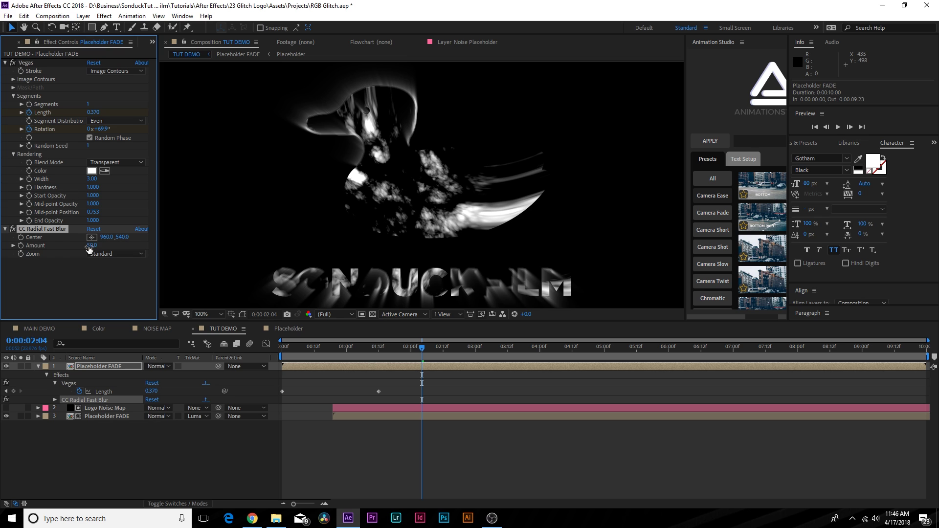
click(95, 279)
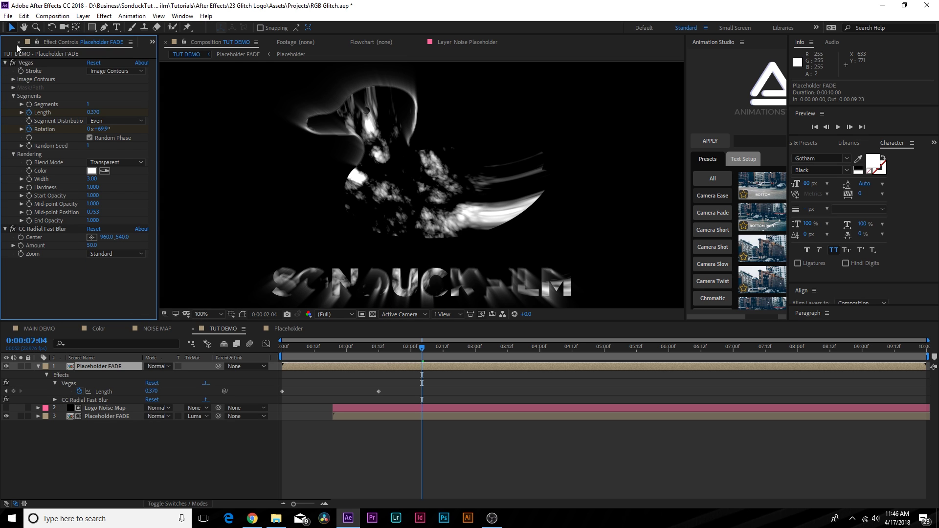
Keyframe the radial blur Amount from 50.0 near 0:00:01:00 down to 16.0 at 0:00:02:00.
click(6, 63)
key(space)
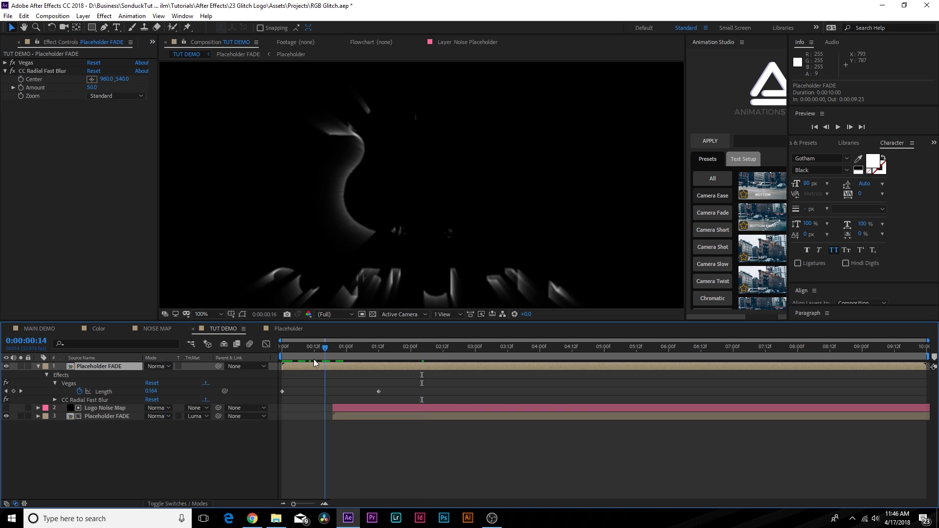
click(21, 87)
drag(336, 349, 411, 356)
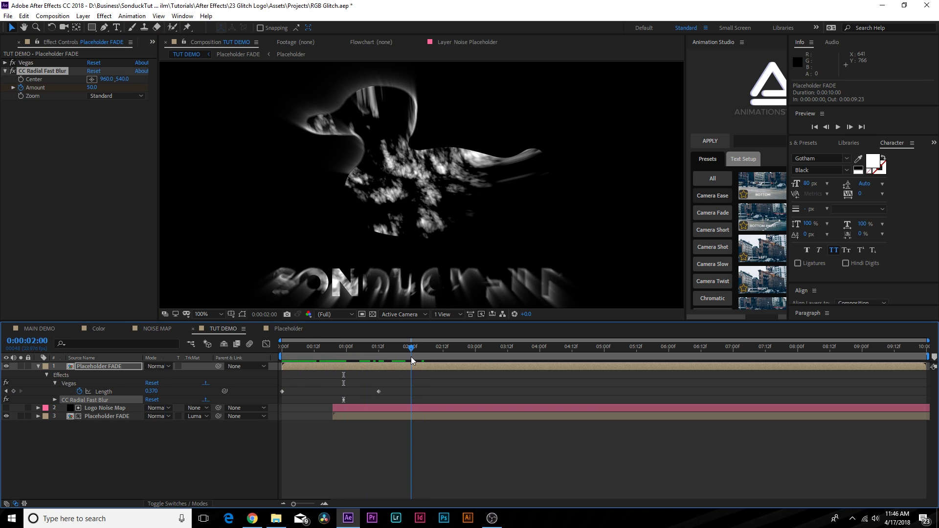
click(91, 87)
text(0)
key(Return)
key(u)
drag(89, 88, 97, 88)
drag(333, 338, 406, 362)
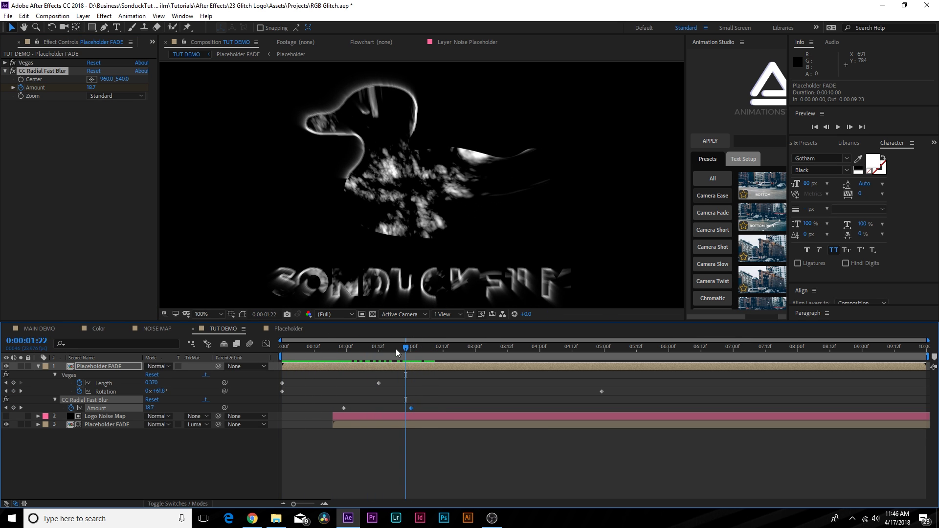
Rename the topmost Placeholder FADE layer as Vegas.
click(38, 366)
click(86, 367)
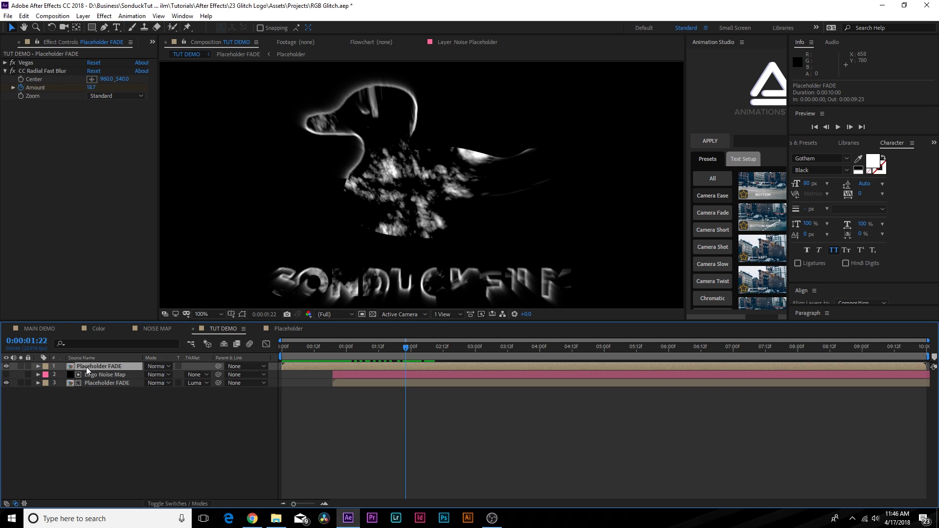
key(Return)
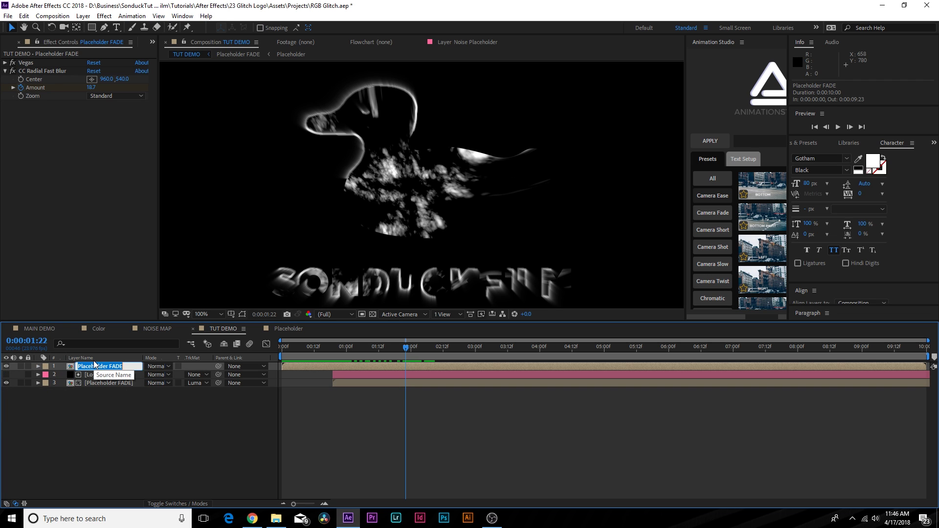
text(Vegas)
key(Return)
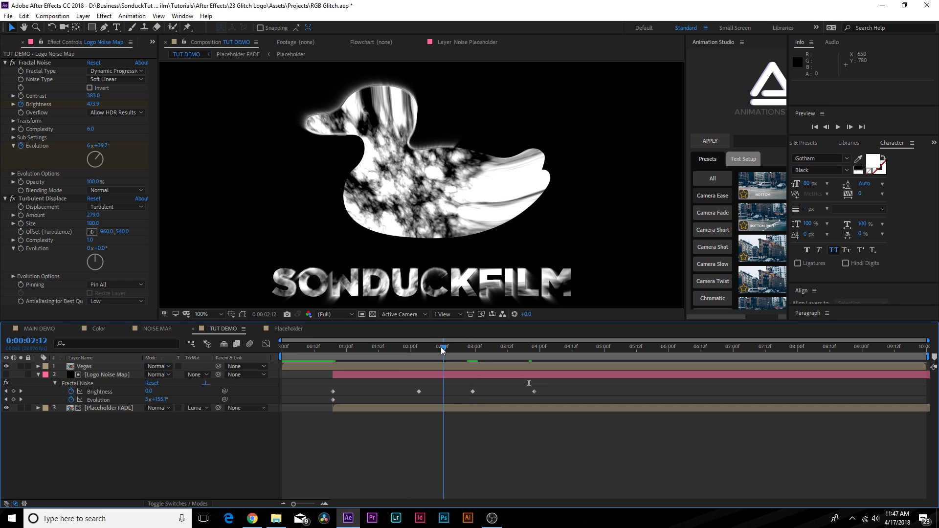
Split the Vegas layer at 0:00:03:22 and delete the part after the split.
drag(441, 351, 534, 360)
click(521, 365)
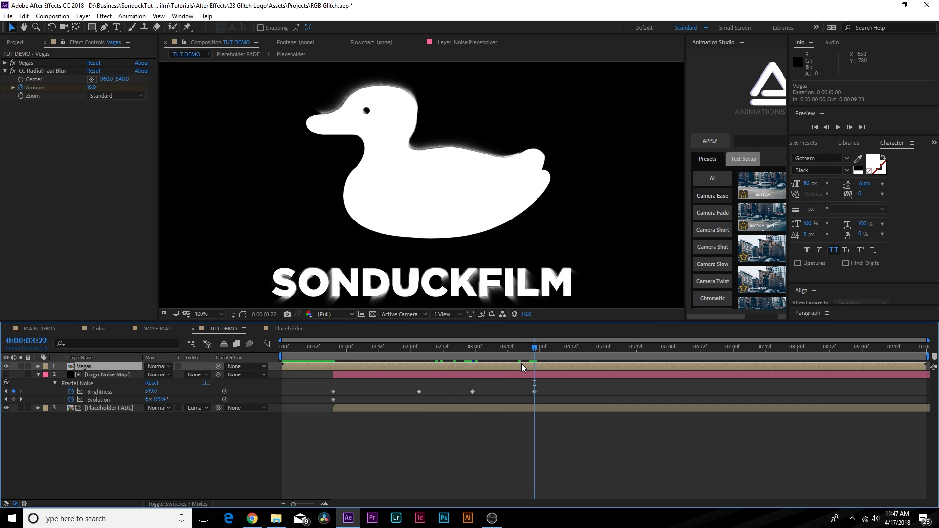
key(ctrl+z)
key(ctrl+z)
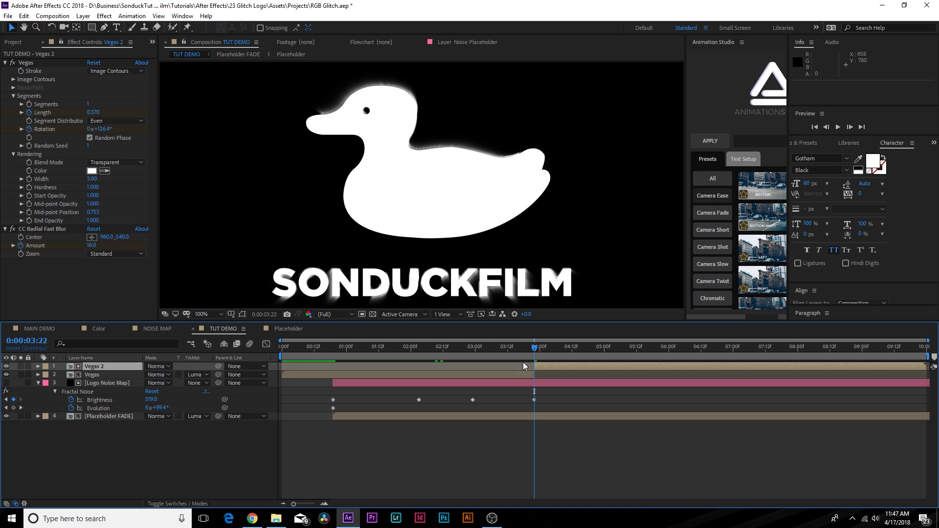
click(24, 16)
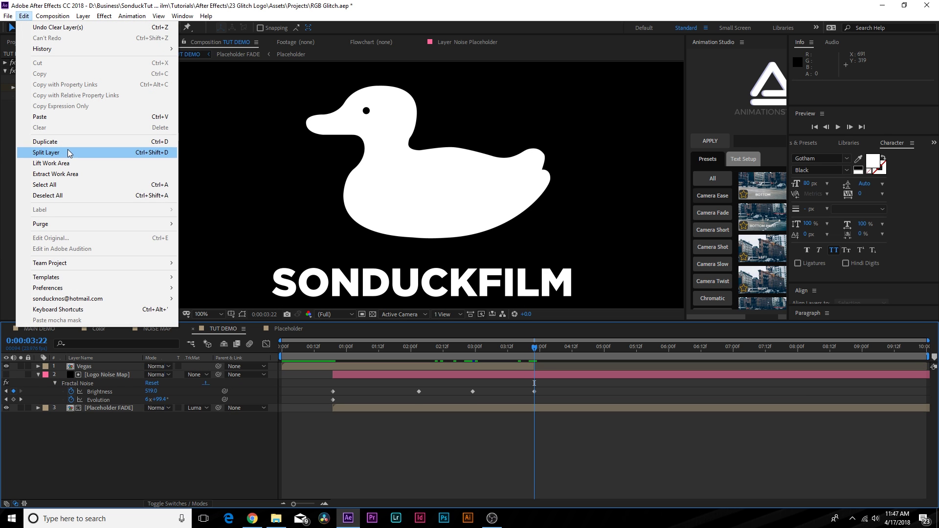
click(487, 469)
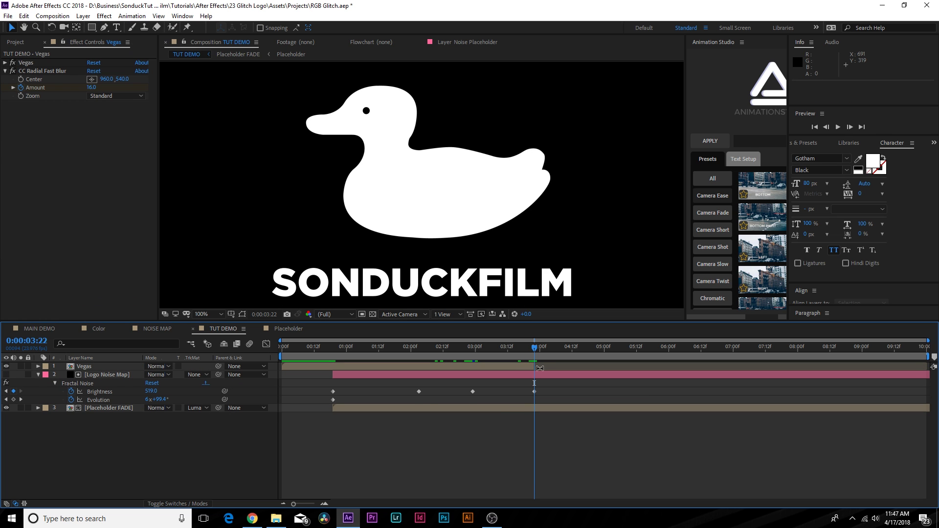
Duplicate the trimmed Vegas layer and reveal the copy's keyframed properties.
drag(532, 355, 432, 372)
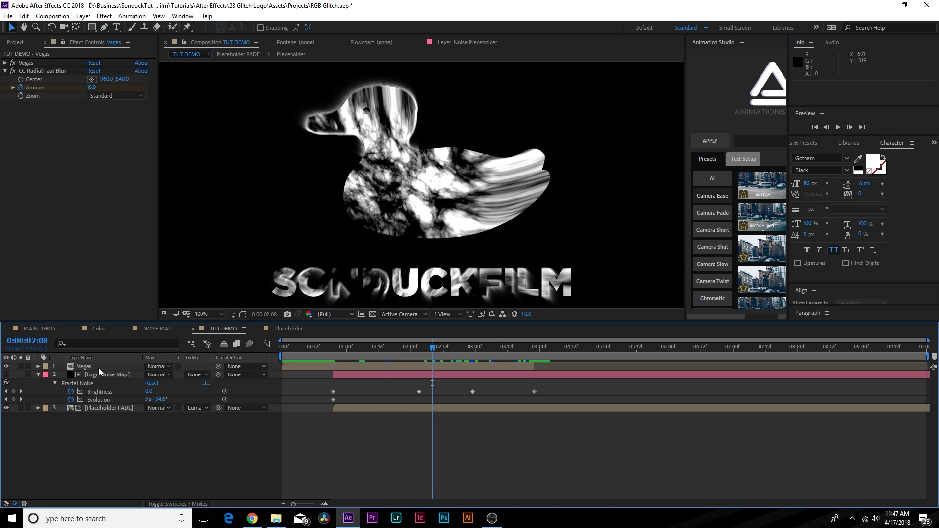
click(99, 366)
key(ctrl+d)
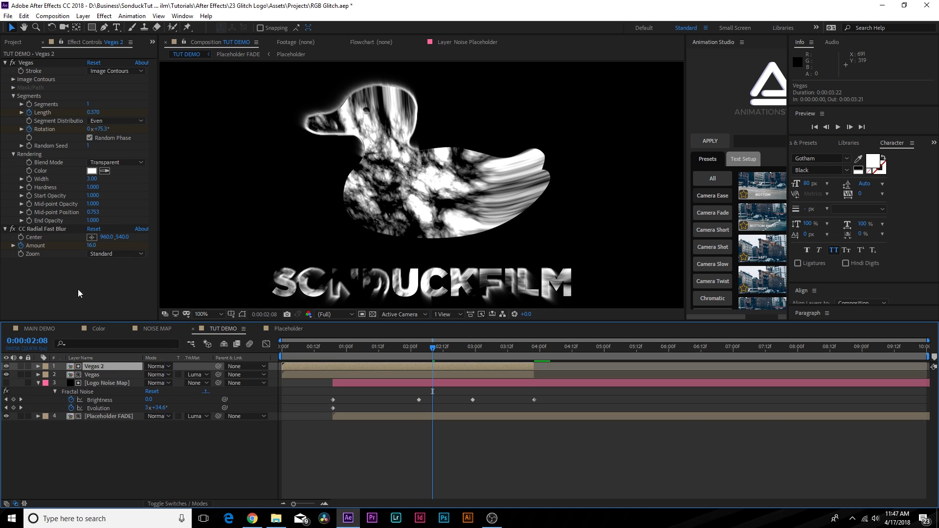
key(u)
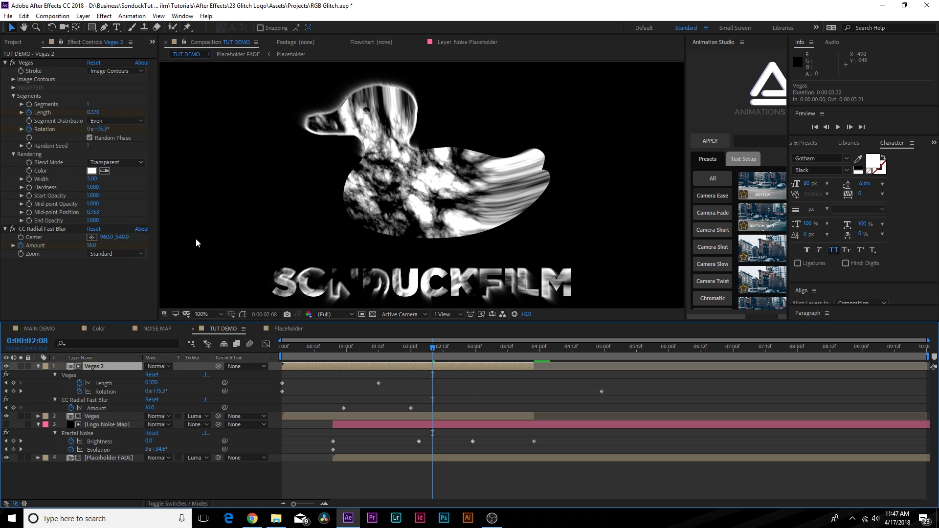
Raise the Vegas 2 Rotation keyframes at 0:00:00:00 and about 0:00:05:00, and set the Vegas layer's track matte to None.
drag(297, 353, 277, 355)
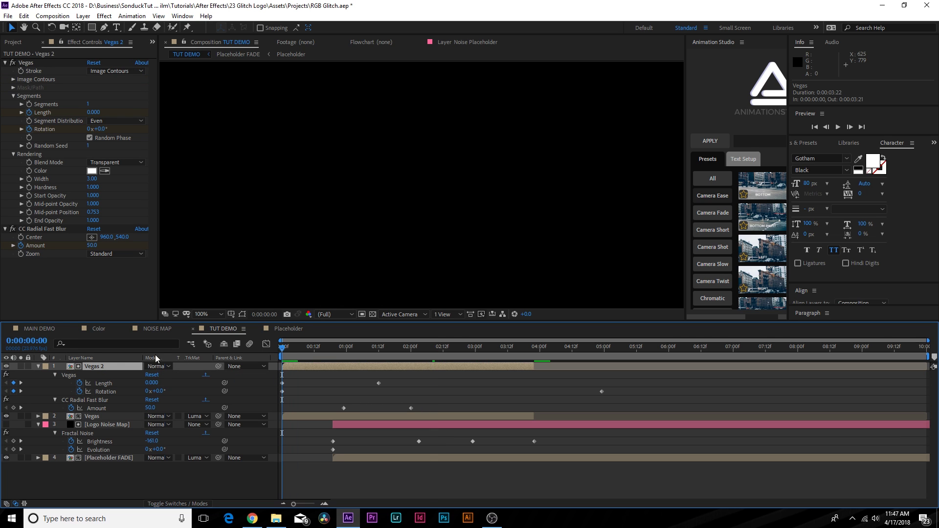
click(106, 392)
drag(200, 398, 233, 403)
drag(352, 345, 602, 368)
drag(155, 391, 266, 393)
key(space)
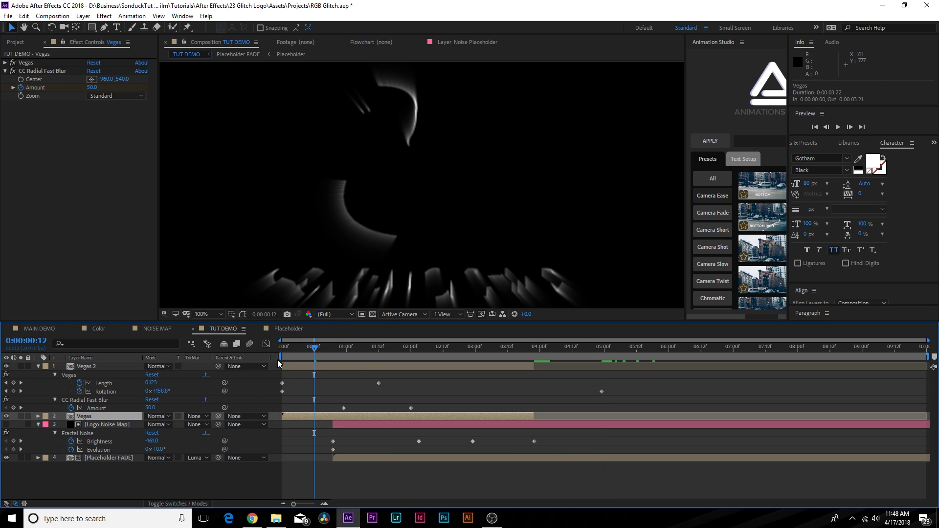
Duplicate the Vegas 2 layer and offset the copy's Rotation keyframes so its outline starts at a different angle.
click(101, 368)
key(ctrl+d)
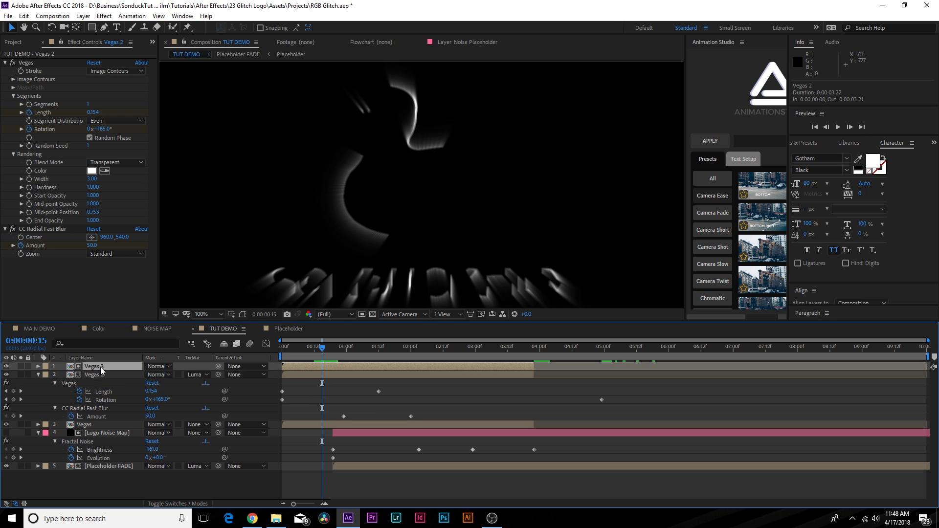
key(u)
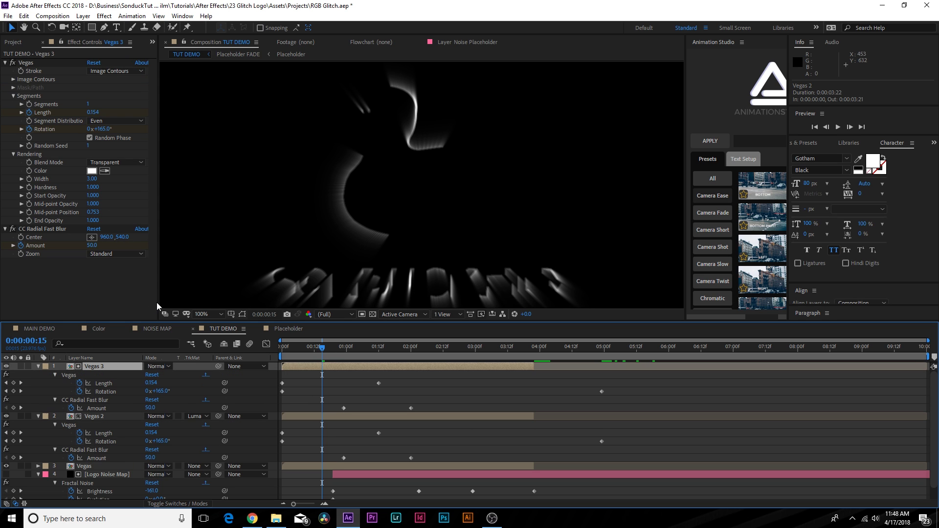
drag(289, 347, 282, 347)
drag(624, 390, 258, 397)
drag(94, 128, 139, 138)
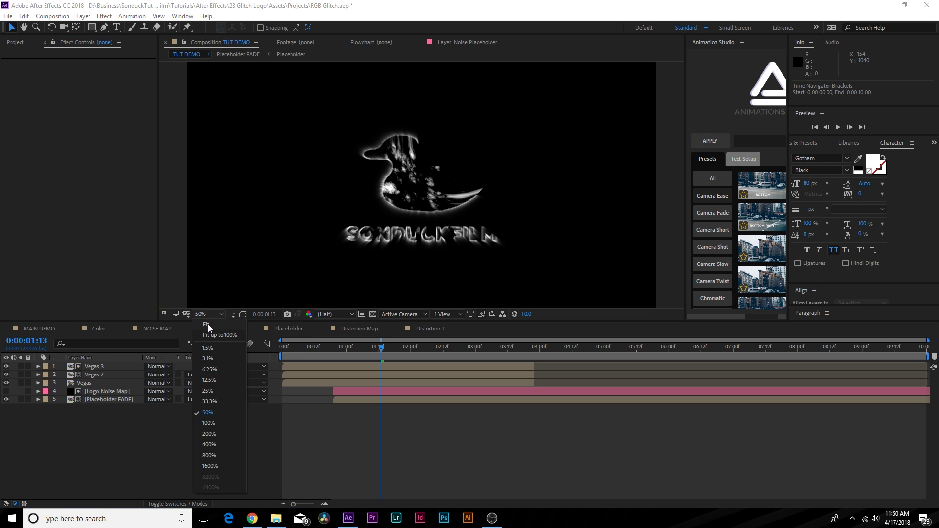
Create a black 1920 x 1080 px solid named Random Noise Map above the Vegas layers.
drag(331, 347, 394, 358)
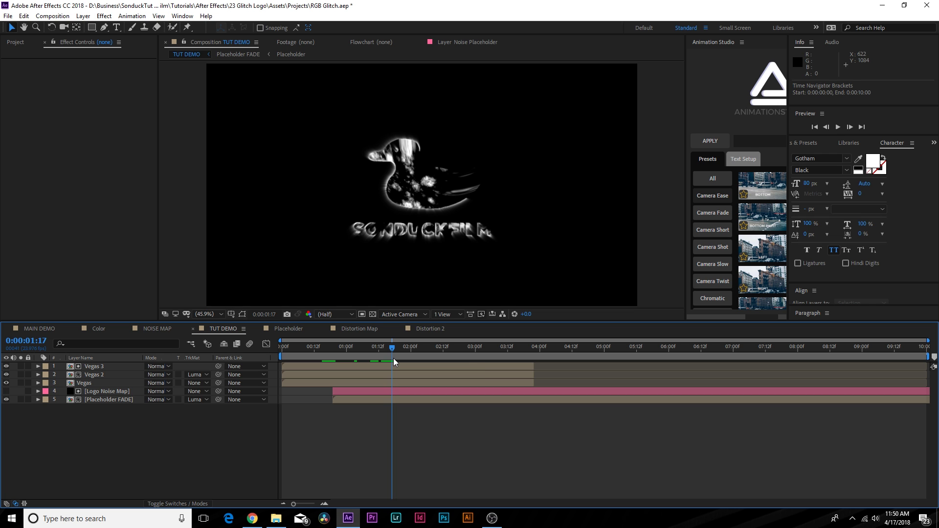
click(83, 16)
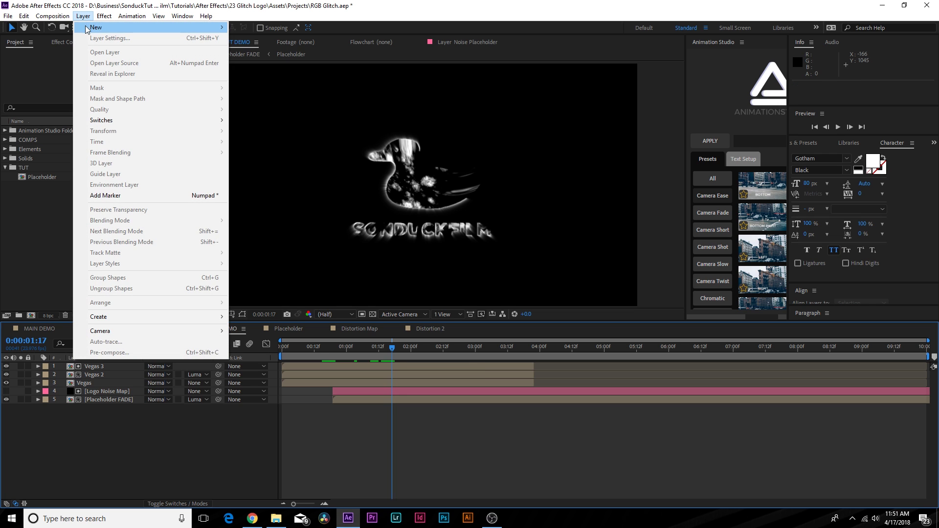
mouse_move(224, 26)
click(268, 37)
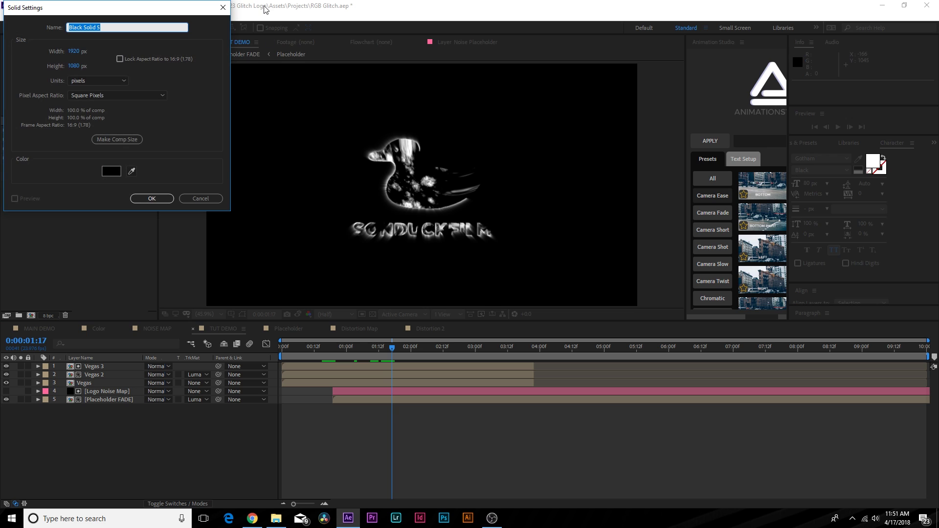
text(Nosi)
text(Map)
key(Return)
Apply the Fractal Noise effect to the Random Noise Map solid.
click(104, 15)
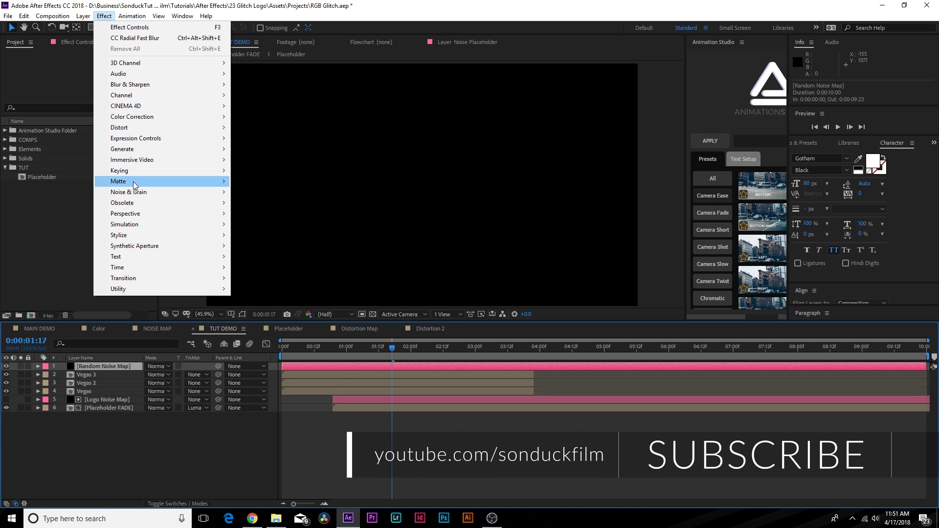
mouse_move(132, 196)
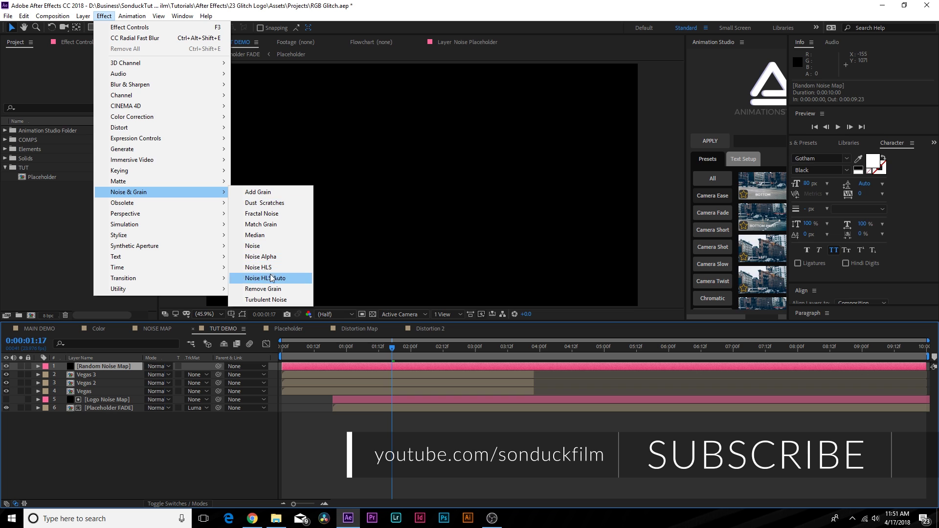
click(262, 213)
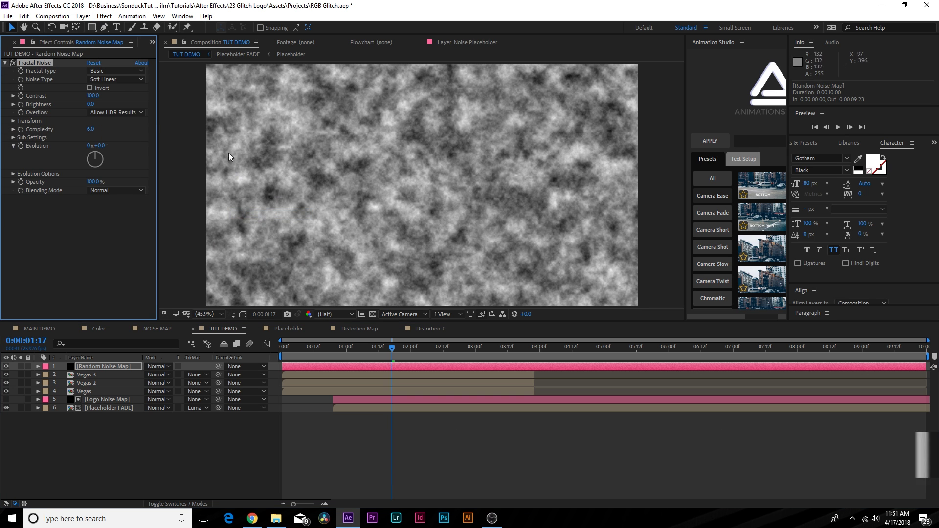
Set the Random Noise Map's fractal type to Dynamic Progressive and raise its Contrast to 410.
click(110, 72)
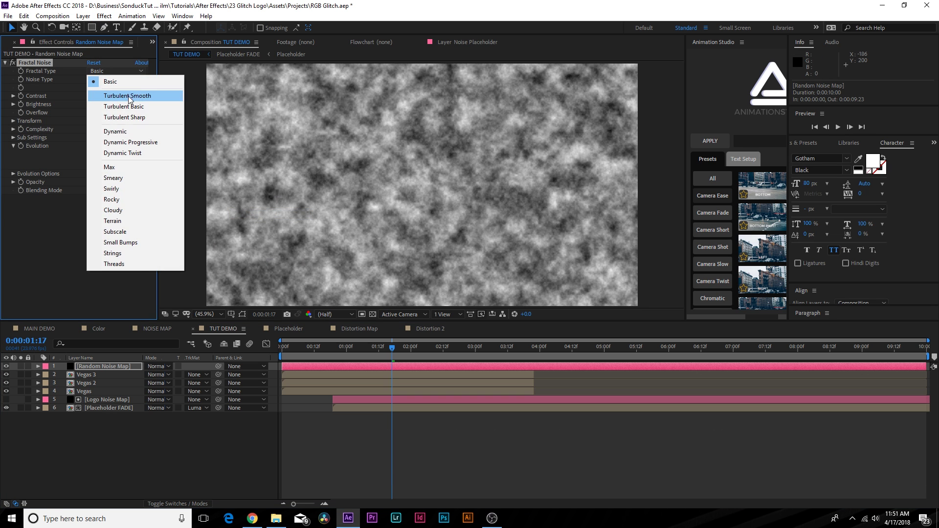
click(123, 143)
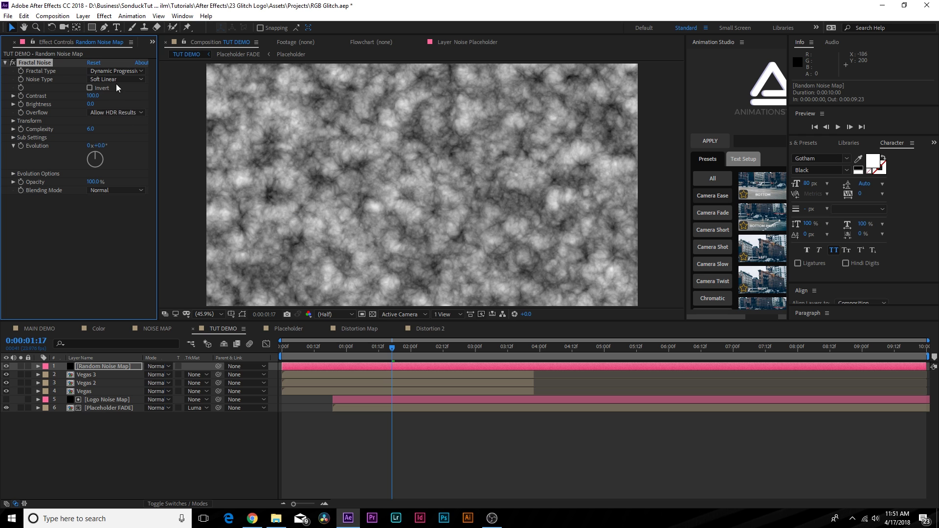
drag(94, 100, 113, 112)
Animate the Fractal Noise Evolution with the expression time*600 and preview the moving noise.
key(Home)
click(21, 146)
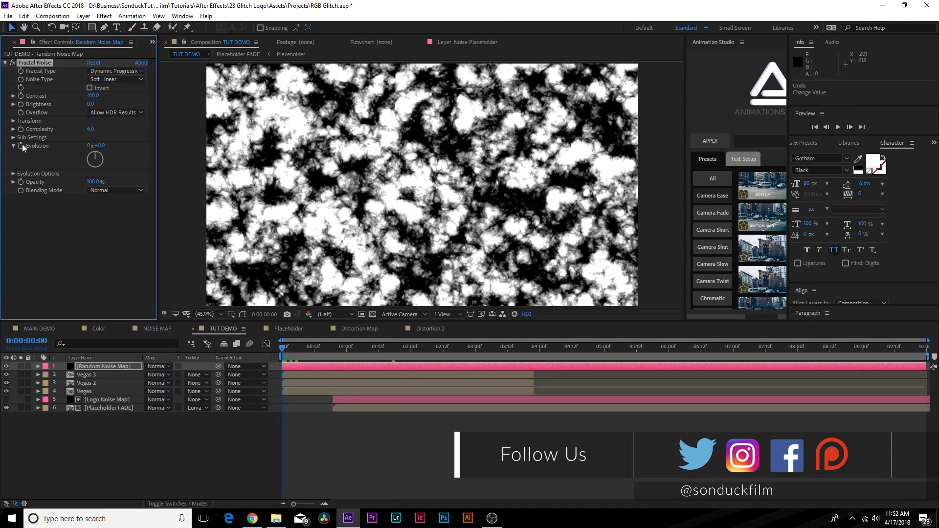
alt+click(22, 144)
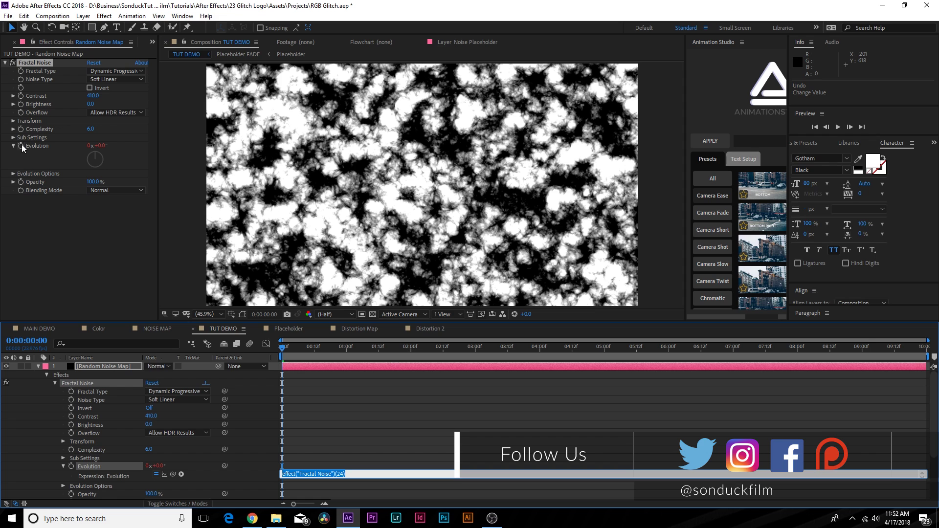
text(tin)
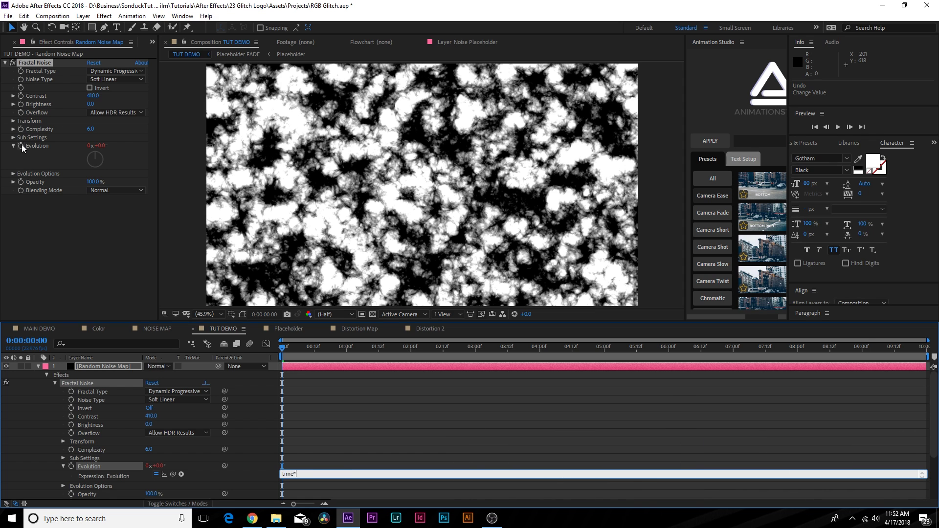
click(301, 370)
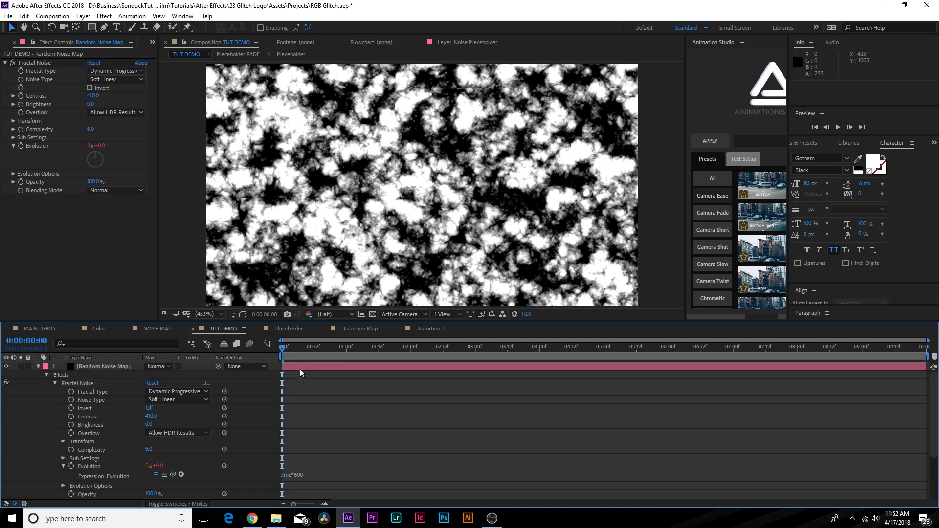
key(space)
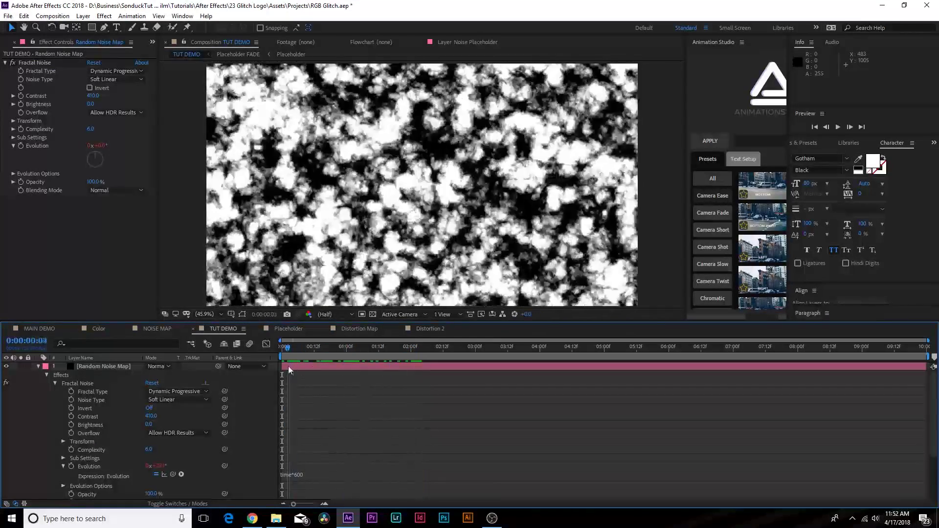
key(space)
Apply the Mosaic effect to the Random Noise Map with Sharp Colors enabled and about 128 Horizontal Blocks.
click(110, 368)
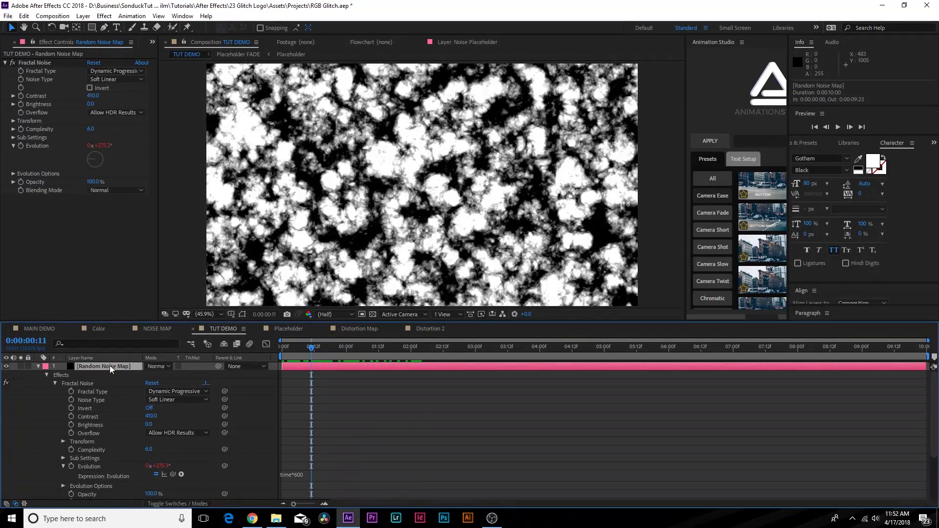
click(104, 15)
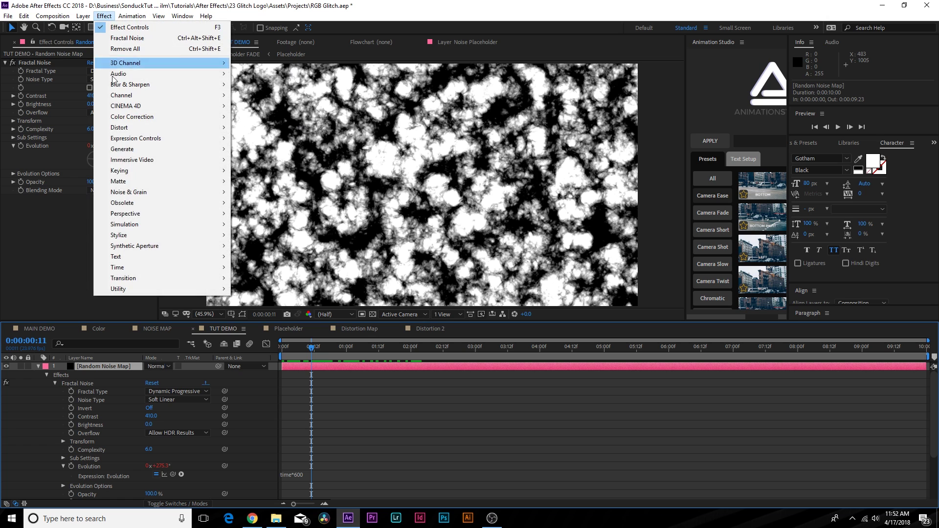
mouse_move(118, 237)
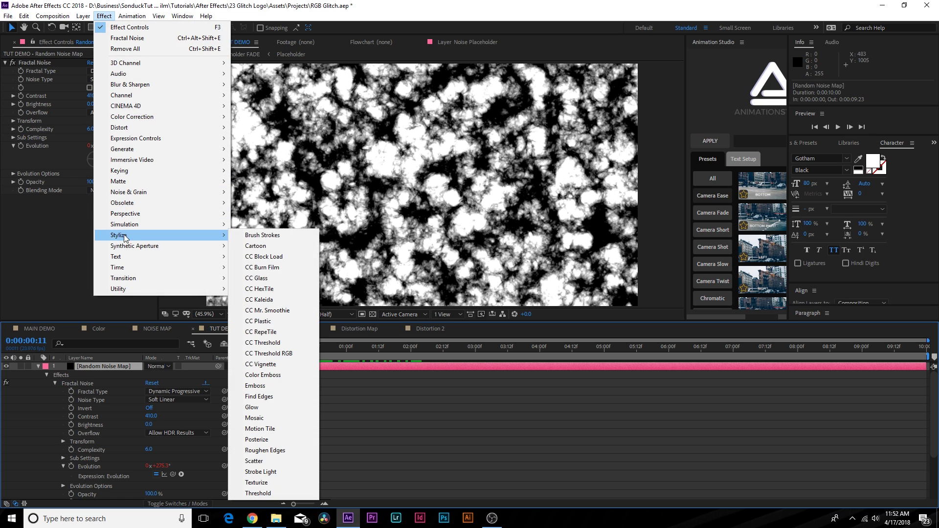
click(264, 418)
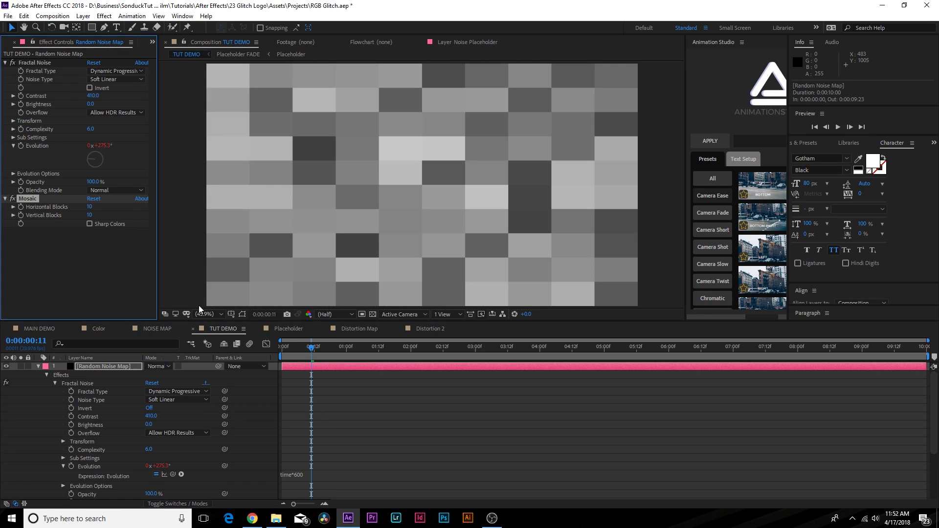
click(89, 224)
drag(89, 206, 94, 207)
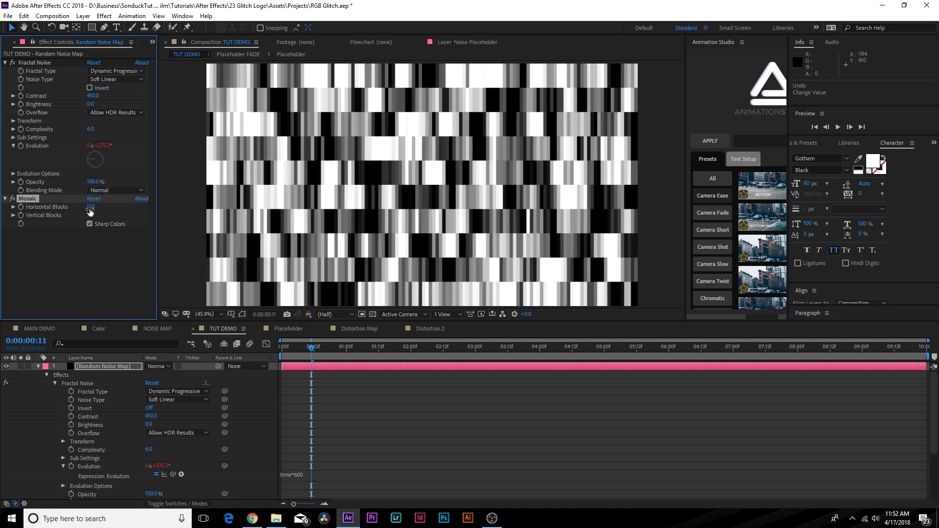
Apply Turbulent Displace with Amount 169 and Size 3 to the Random Noise Map, and reduce Mosaic's Vertical Blocks to 1.
click(104, 16)
mouse_move(126, 129)
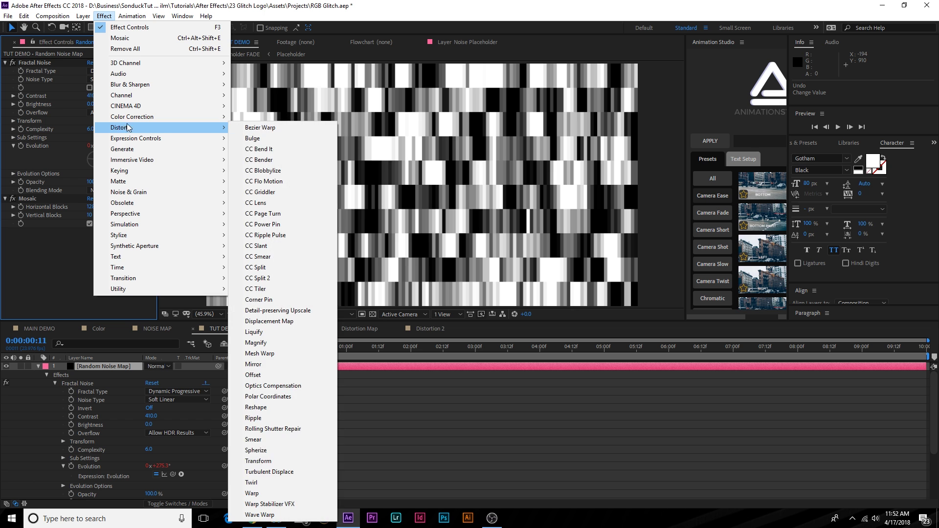
click(260, 472)
drag(92, 228, 152, 234)
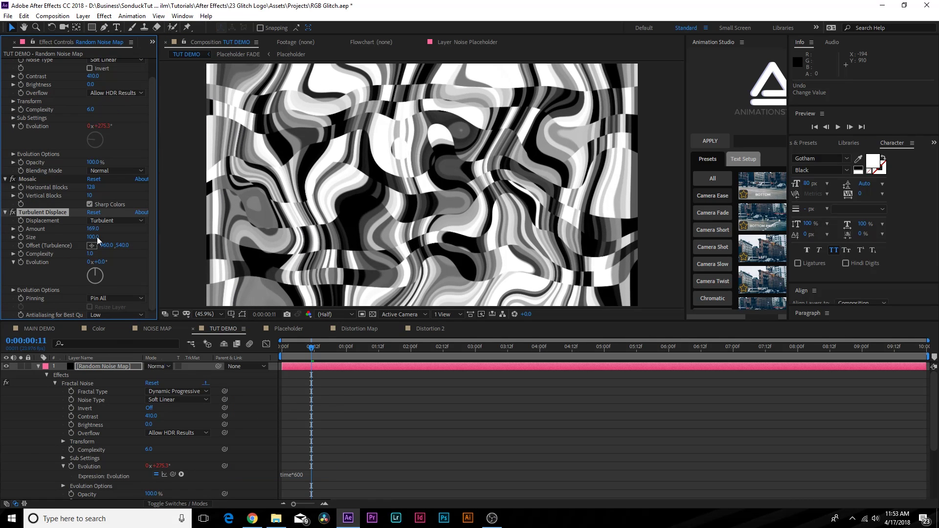
drag(92, 237, 56, 240)
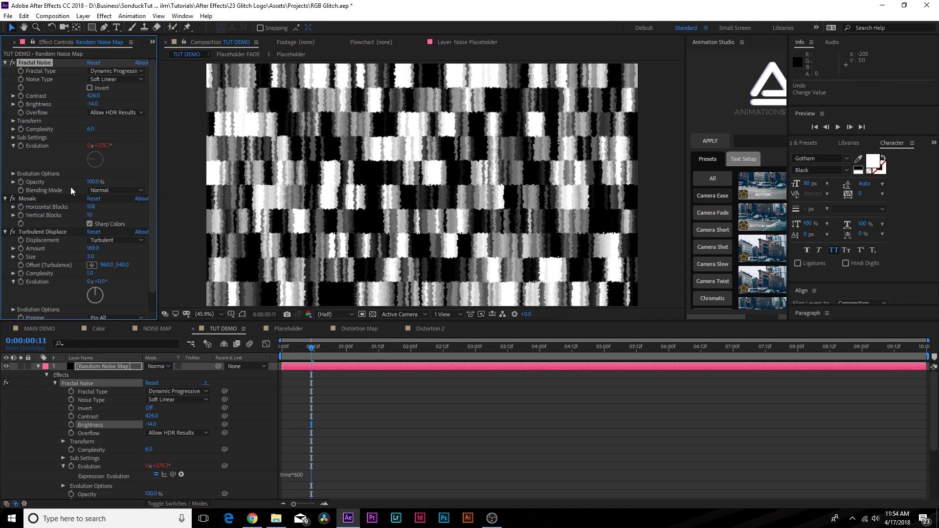
drag(90, 215, 67, 216)
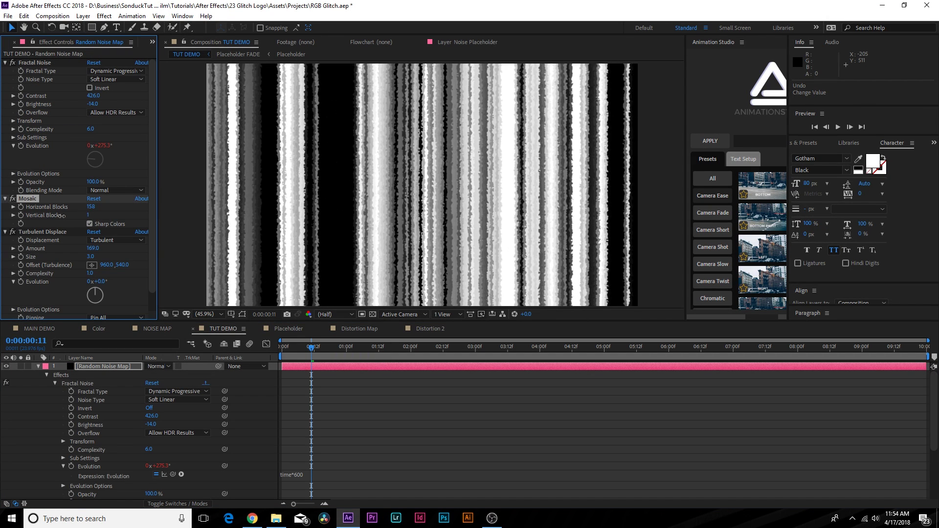
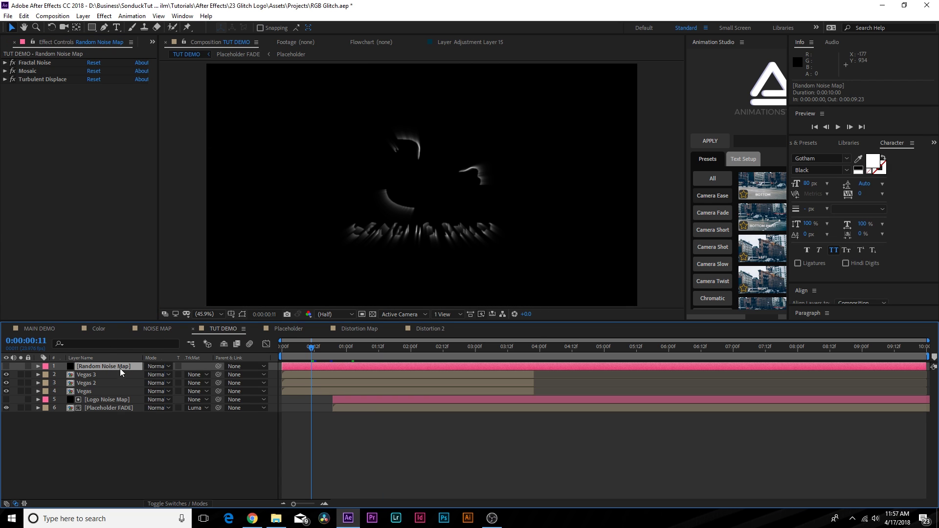
Pre-compose the Random Noise Map layer under the name Random Noise Map and add a new adjustment layer above it.
key(ctrl+shift+c)
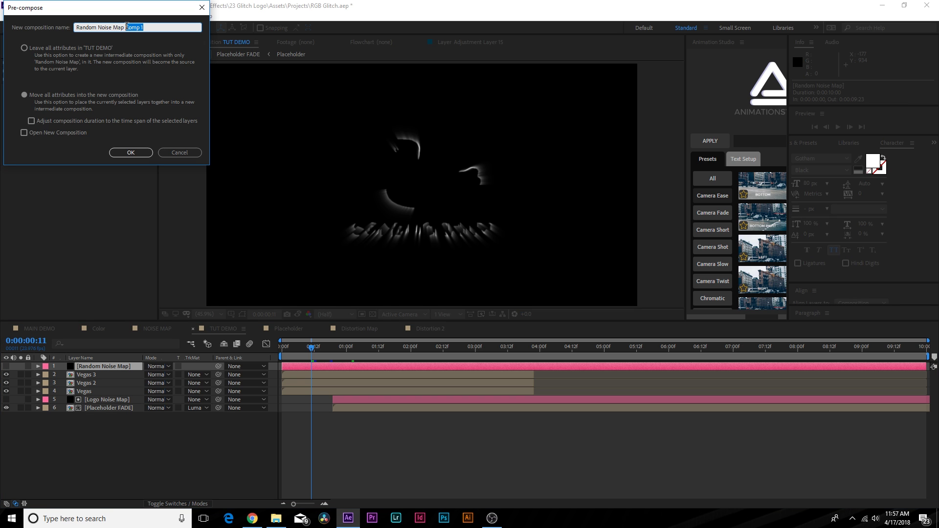
key(Return)
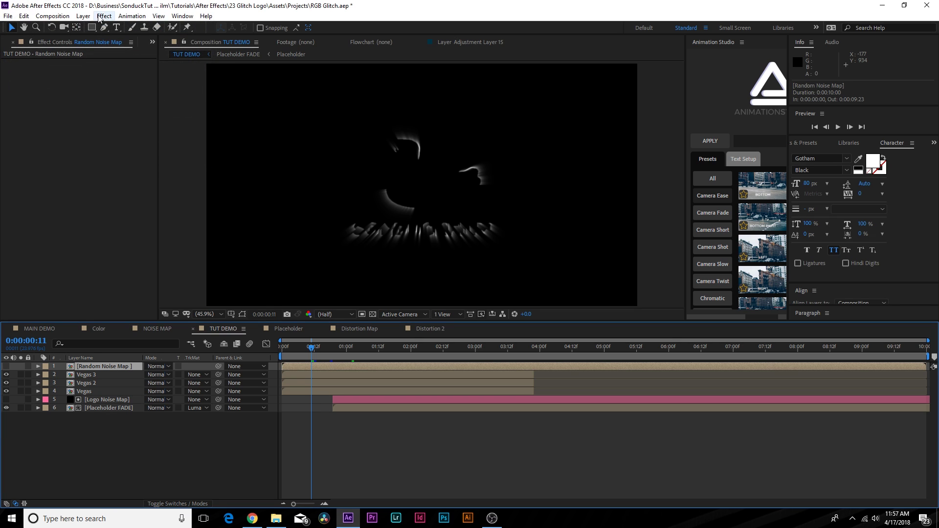
click(84, 16)
mouse_move(93, 28)
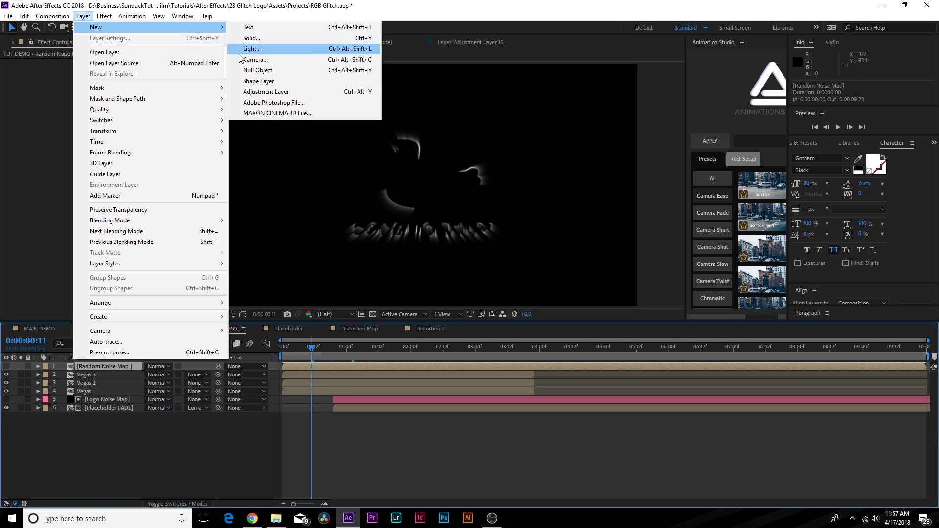
click(260, 92)
Apply the Displacement Map effect to the adjustment layer, using Random Noise Map as the displacement map layer.
click(104, 16)
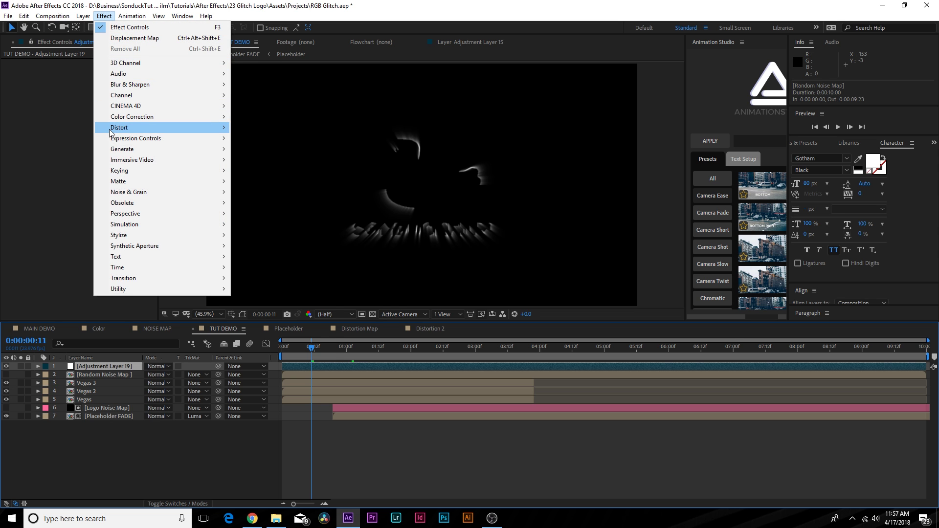
mouse_move(198, 129)
click(269, 321)
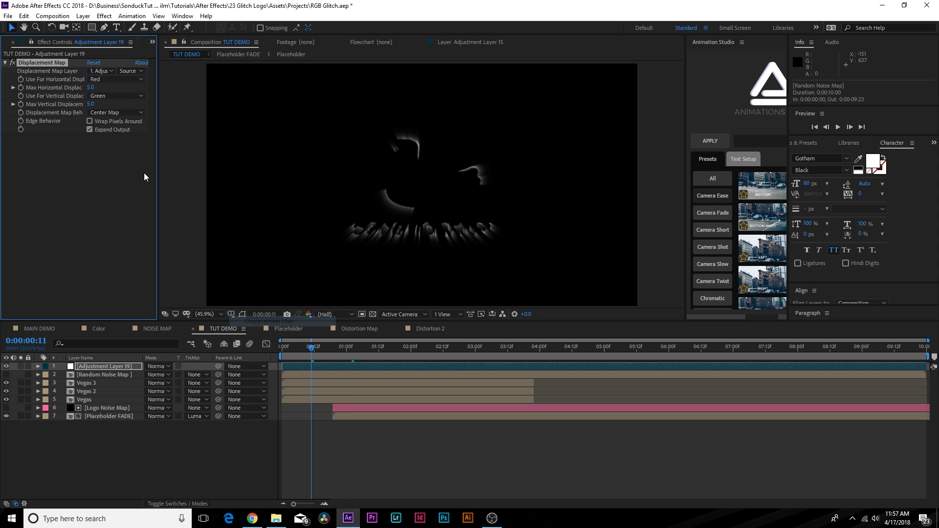
click(101, 71)
click(120, 107)
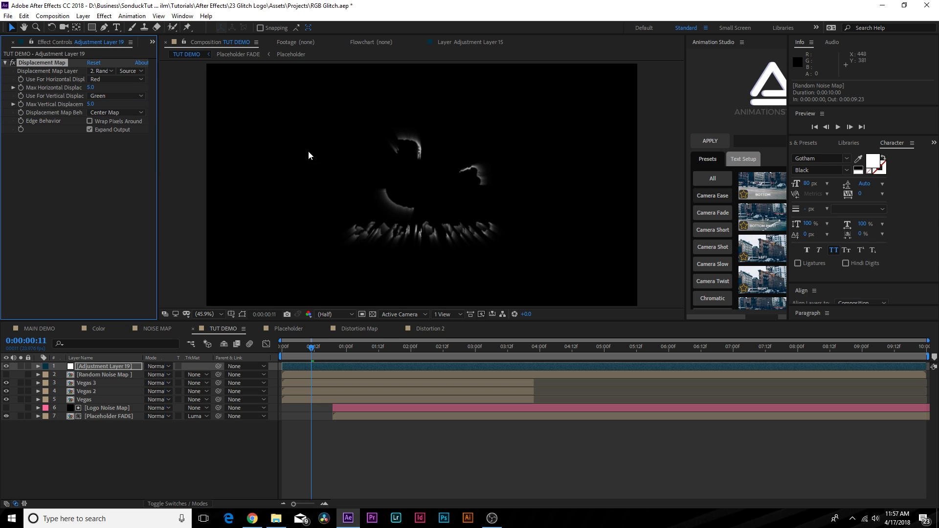
Add the expression wiggle(2,60) to the Displacement Map's Max Horizontal Displacement and copy the expression.
alt+click(21, 87)
text(wiggle(2,60)
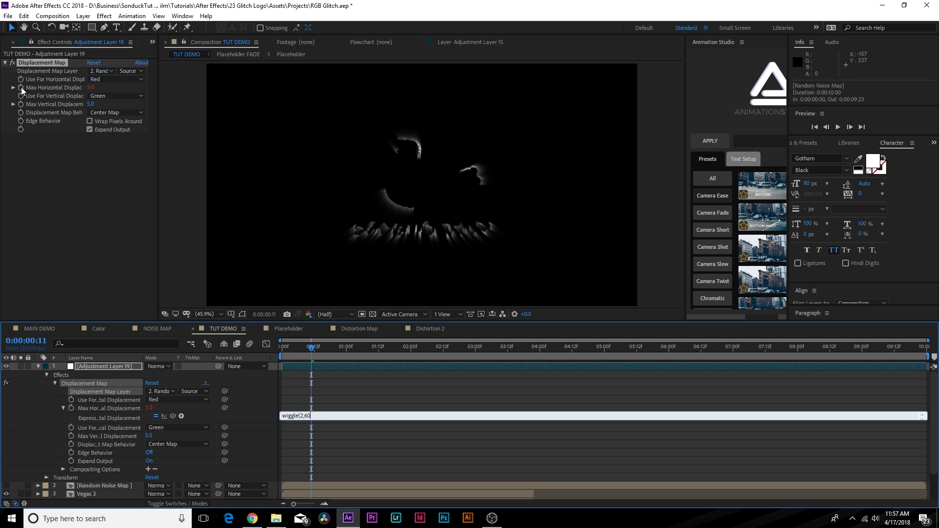
drag(315, 411, 271, 413)
click(345, 383)
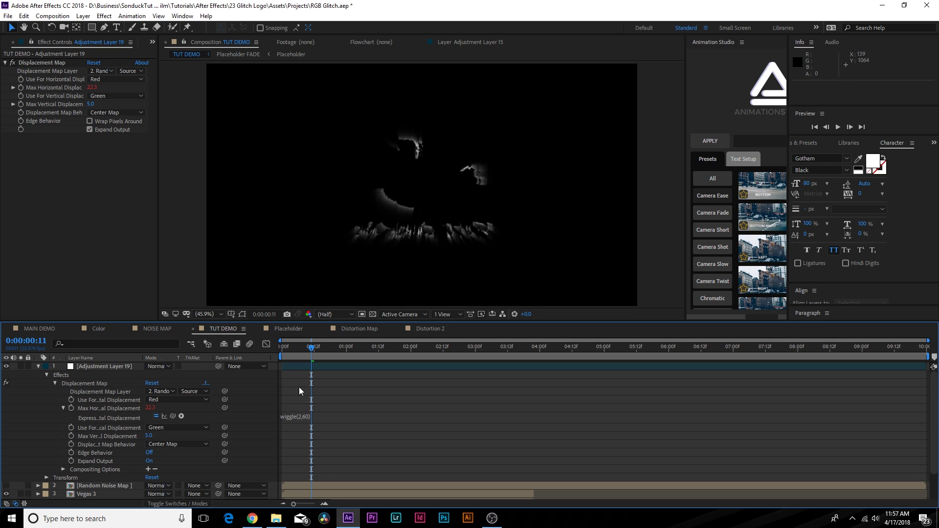
Paste the wiggle(2,60) expression onto Max Vertical Displacement, check the distortion at 0:00:01:17, and collapse the adjustment layer.
alt+click(71, 436)
key(ctrl+v)
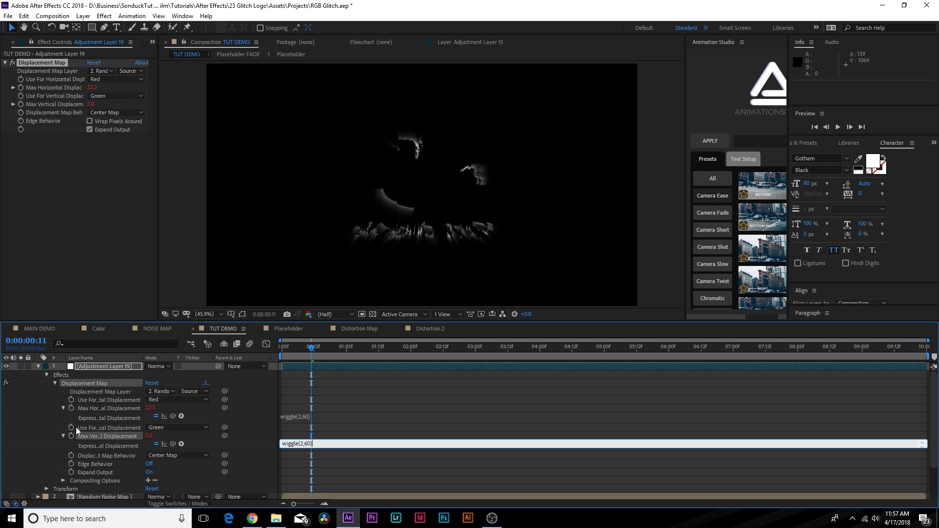
click(334, 402)
drag(311, 348, 392, 365)
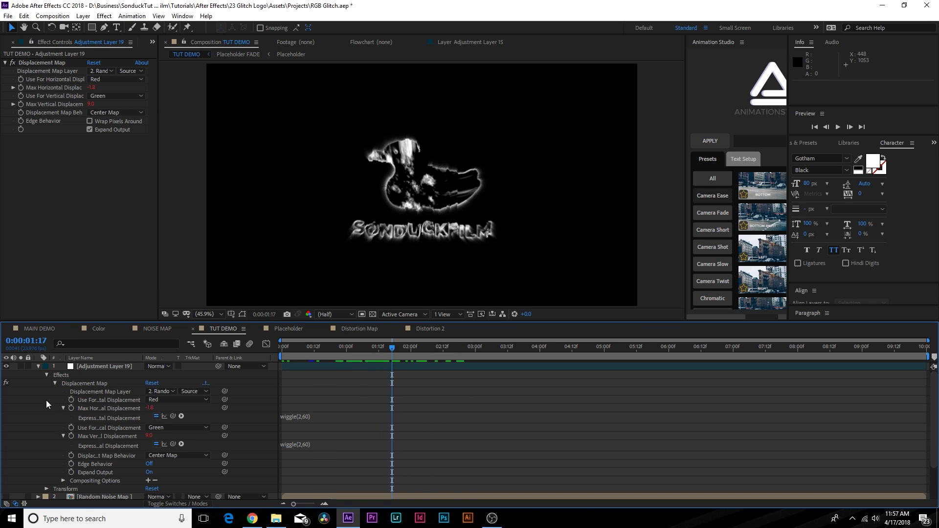
click(38, 366)
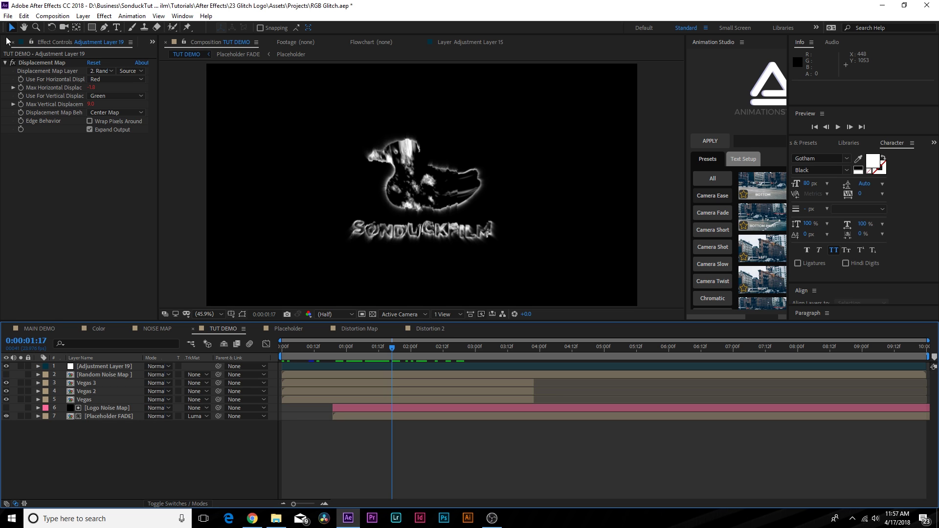
Create a new 1920 x 1080 px, 10-second composition named Distortion Map.
click(8, 42)
click(31, 315)
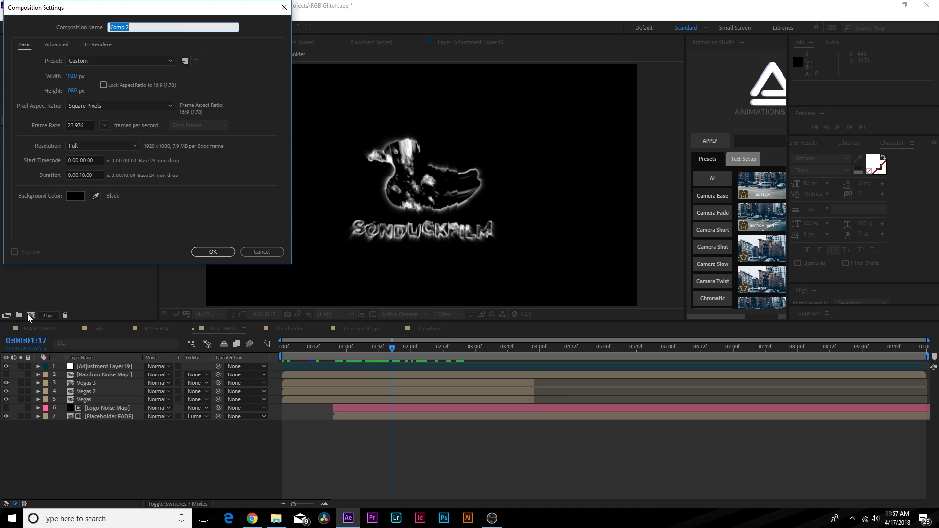
text(Distortion Map)
key(Return)
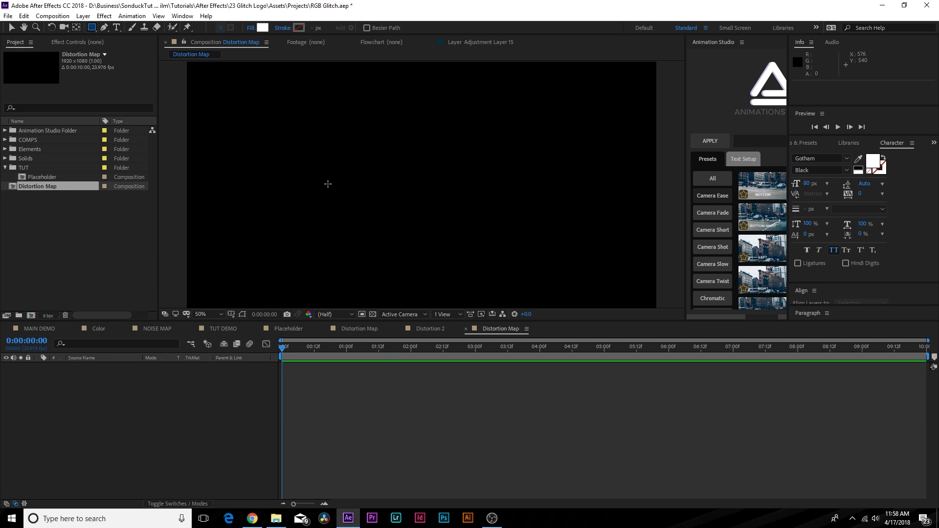
Draw nine white vertical bars of varied widths and heights on one shape layer and trim the layer's end at 0:00:00:05.
key(comma)
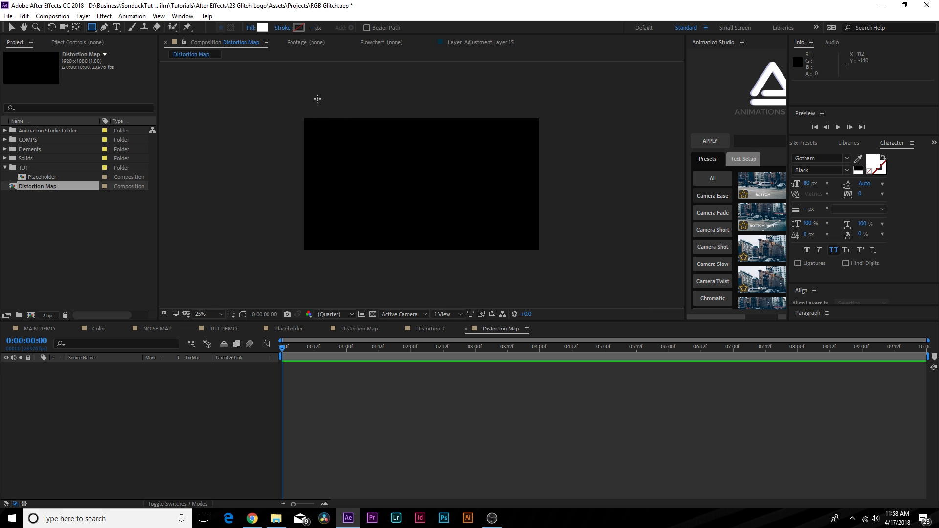
click(249, 28)
click(254, 157)
click(283, 29)
click(253, 157)
mouse_move(327, 104)
mouse_down()
mouse_move(361, 272)
mouse_move(349, 272)
mouse_move(391, 150)
mouse_move(381, 134)
mouse_up()
mouse_move(422, 267)
mouse_down()
mouse_move(434, 145)
mouse_move(424, 146)
mouse_up()
mouse_move(463, 279)
mouse_down()
mouse_move(476, 175)
mouse_move(465, 161)
mouse_up()
mouse_move(509, 279)
mouse_down()
mouse_move(495, 162)
mouse_move(509, 162)
mouse_up()
drag(439, 266, 449, 175)
mouse_move(395, 273)
mouse_down()
mouse_move(415, 179)
mouse_move(402, 175)
mouse_up()
mouse_move(391, 134)
mouse_down()
mouse_move(404, 176)
mouse_move(397, 165)
mouse_up()
drag(477, 135, 484, 162)
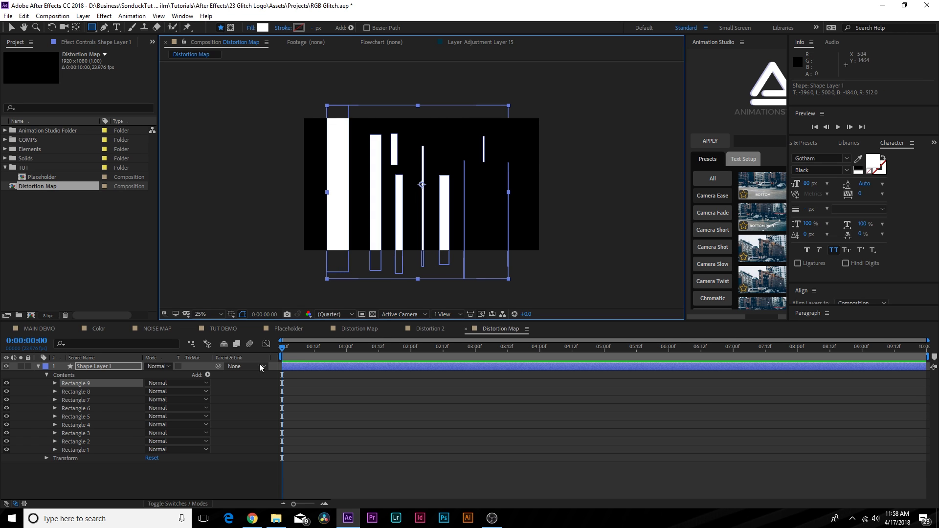
click(296, 348)
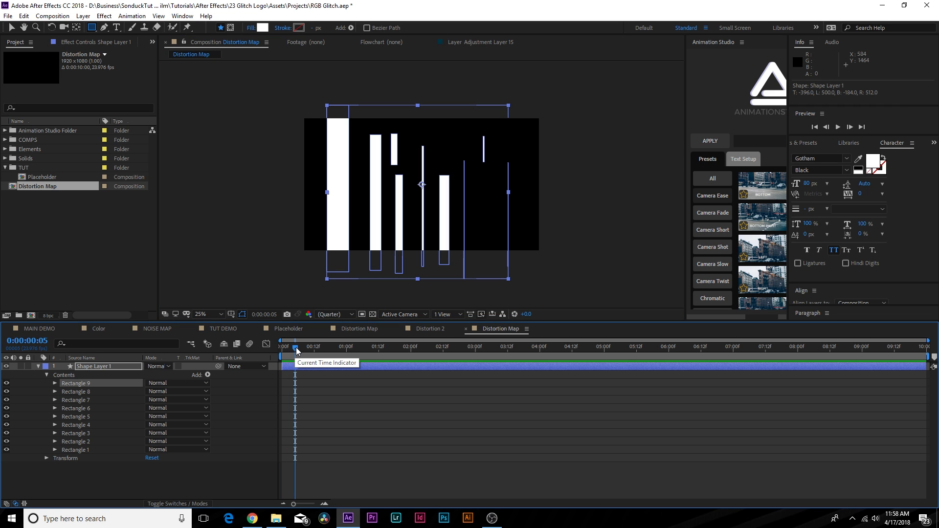
key(alt+bracketright)
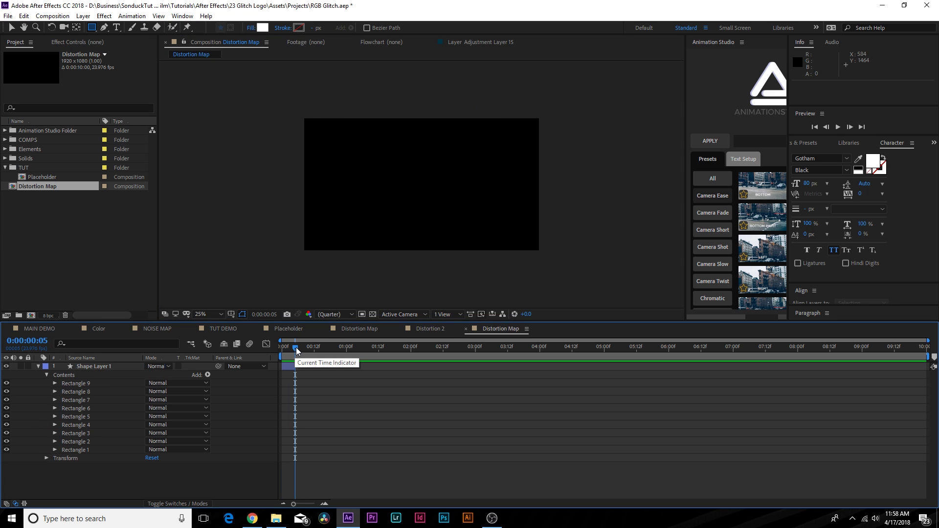
Draw fourteen white horizontal bars of varied lengths and thicknesses across the Distortion Map frame on a second shape layer.
drag(279, 161, 545, 166)
drag(312, 200, 543, 196)
drag(299, 221, 495, 233)
drag(427, 188, 540, 192)
drag(343, 179, 415, 185)
drag(373, 212, 438, 212)
mouse_move(343, 145)
mouse_down()
mouse_move(488, 145)
mouse_move(344, 144)
mouse_move(410, 135)
mouse_up()
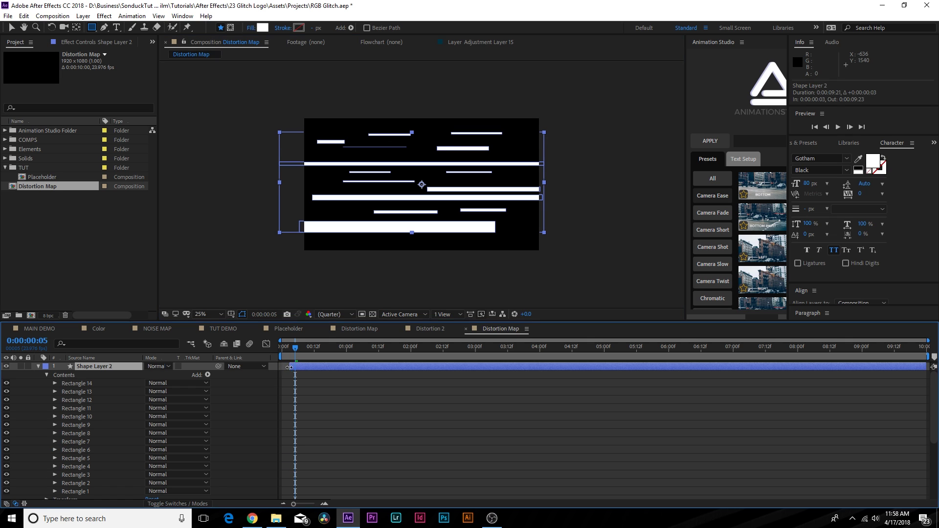
Trim the horizontal-bar shape layer's end at 0:00:00:10 and collapse both shape layers.
drag(302, 350, 311, 356)
key(ctrl+d)
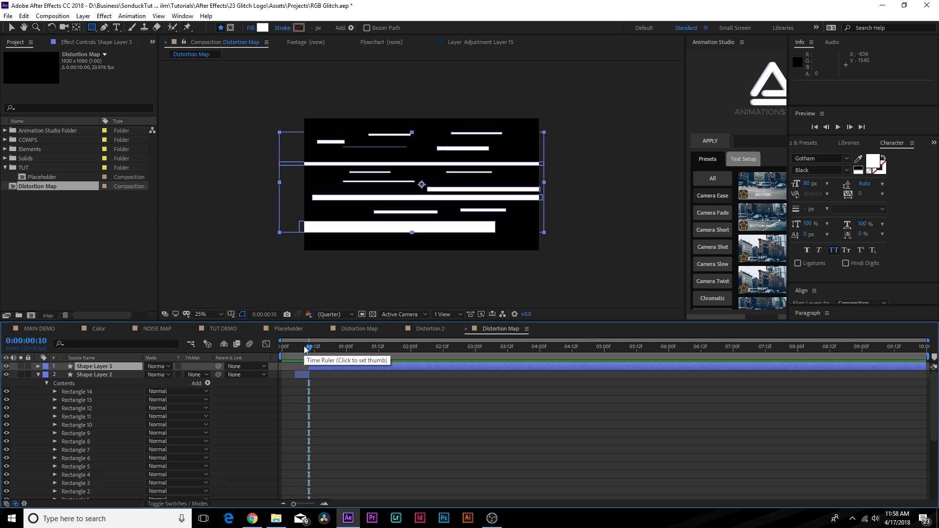
key(Delete)
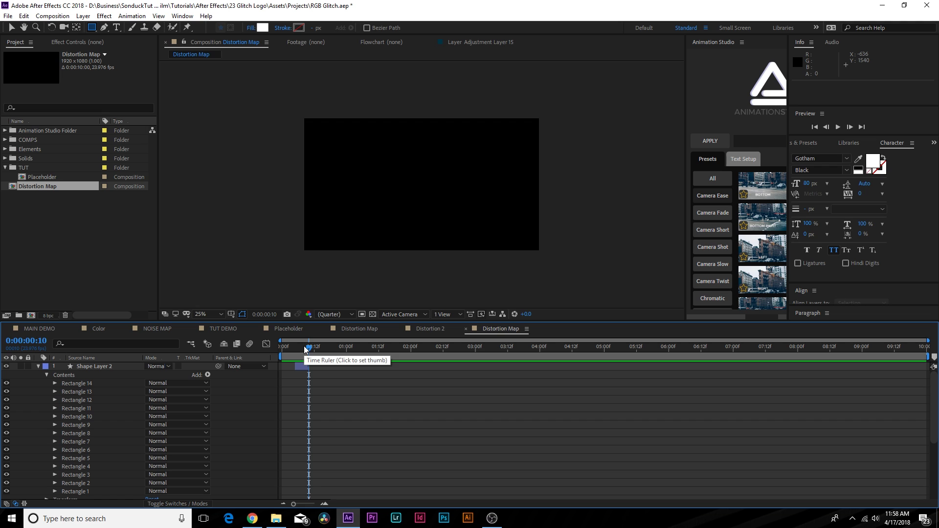
click(39, 366)
click(38, 375)
Duplicate the bar shape layers repeatedly and stagger the copies end to end until the Distortion Map composition holds 32 layers.
drag(82, 425, 110, 371)
key(ctrl+d)
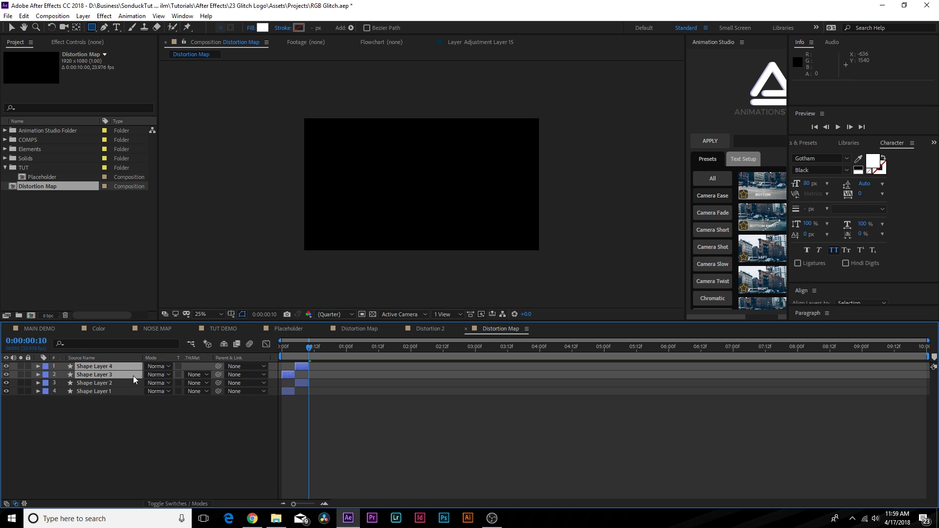
drag(286, 373, 313, 380)
drag(93, 411, 110, 325)
key(ctrl+d)
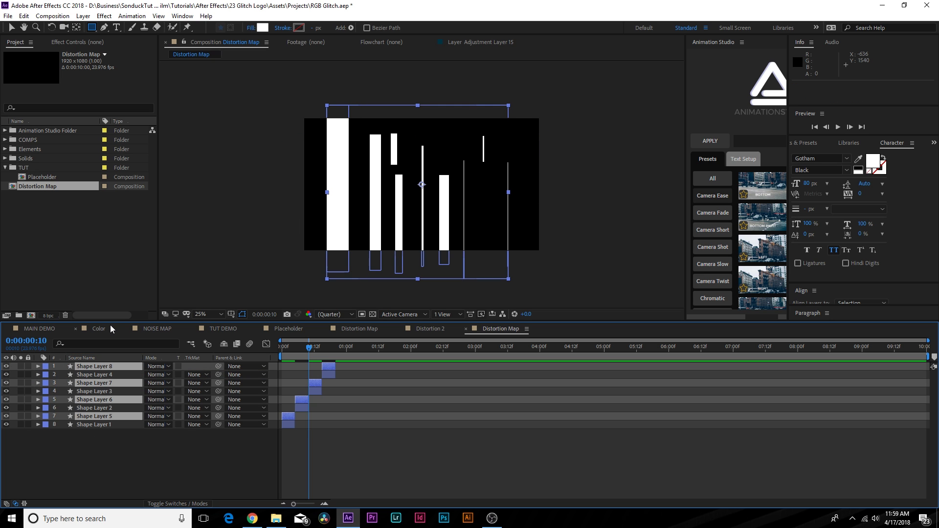
drag(98, 380, 98, 373)
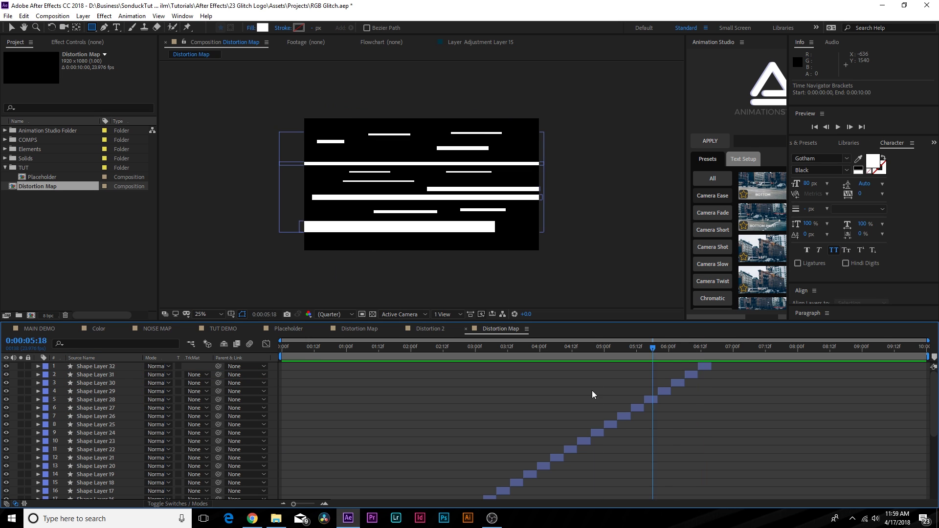
drag(592, 394, 480, 406)
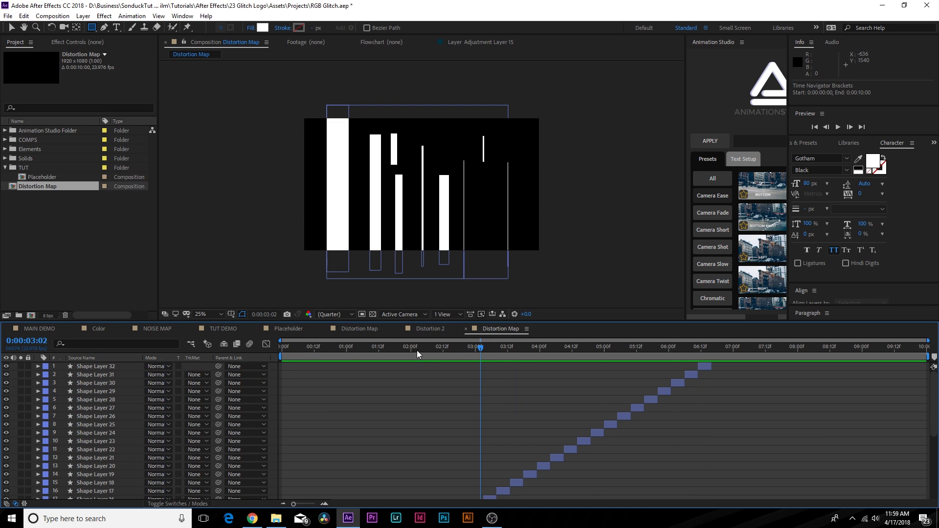
Add the Distortion Map composition to TUT DEMO, hide it, and place it directly below the Random Noise Map layer.
click(218, 329)
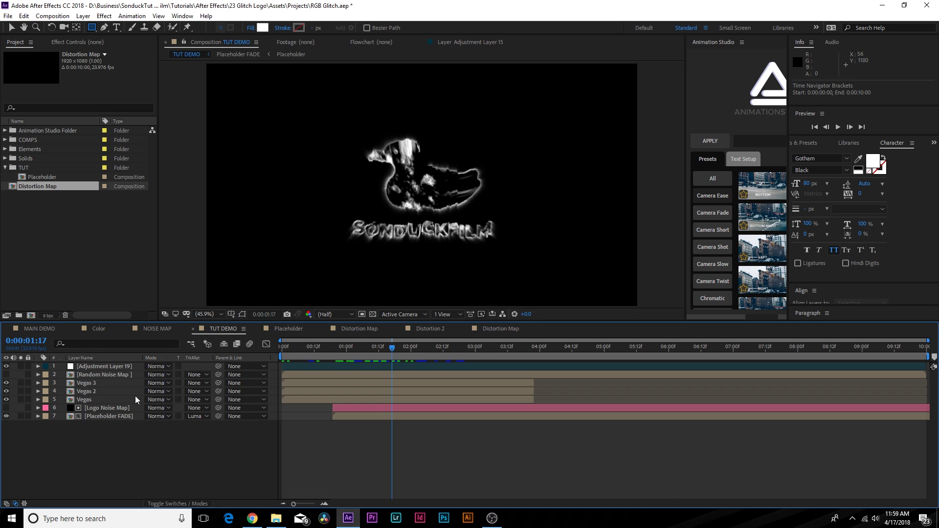
drag(22, 187, 93, 418)
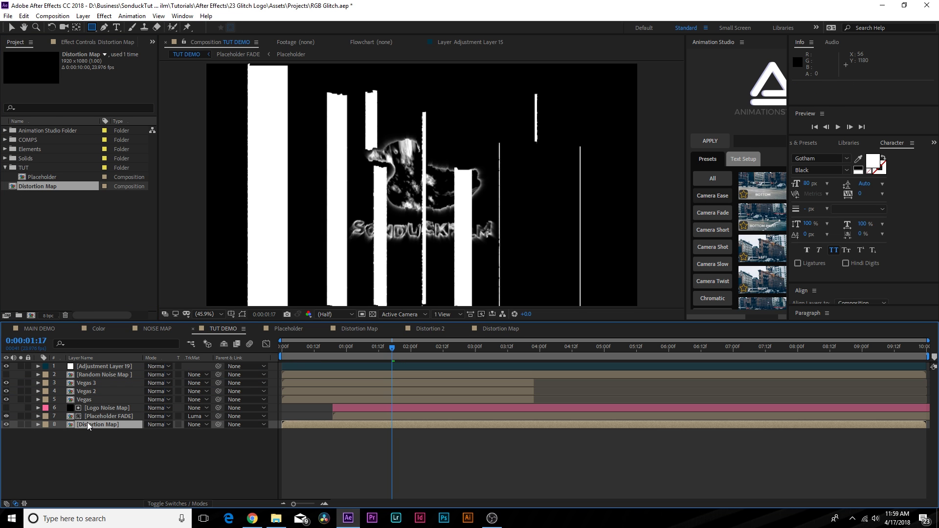
click(6, 425)
drag(71, 430, 92, 382)
Duplicate Adjustment Layer 19, set the copy's Displacement Map Layer to Distortion Map, and check the distortion up to 0:00:03:21.
click(112, 367)
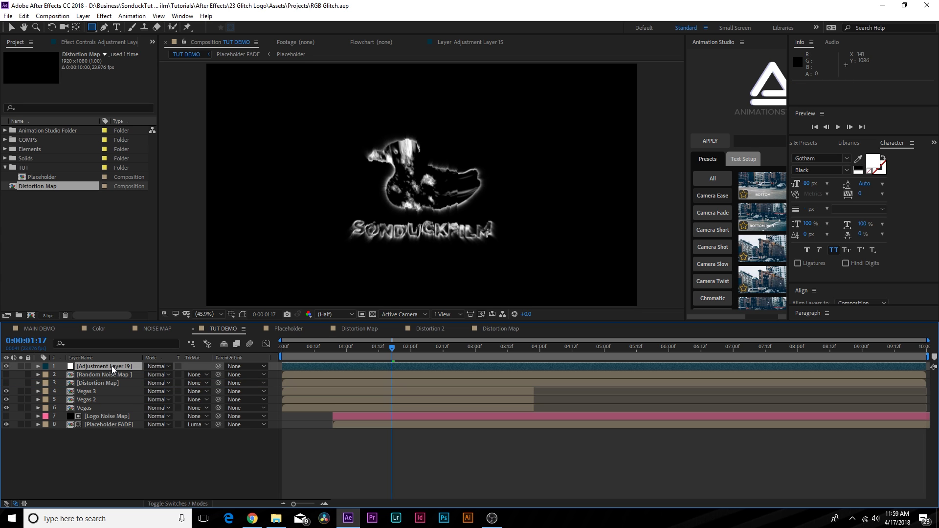
key(ctrl+d)
click(93, 42)
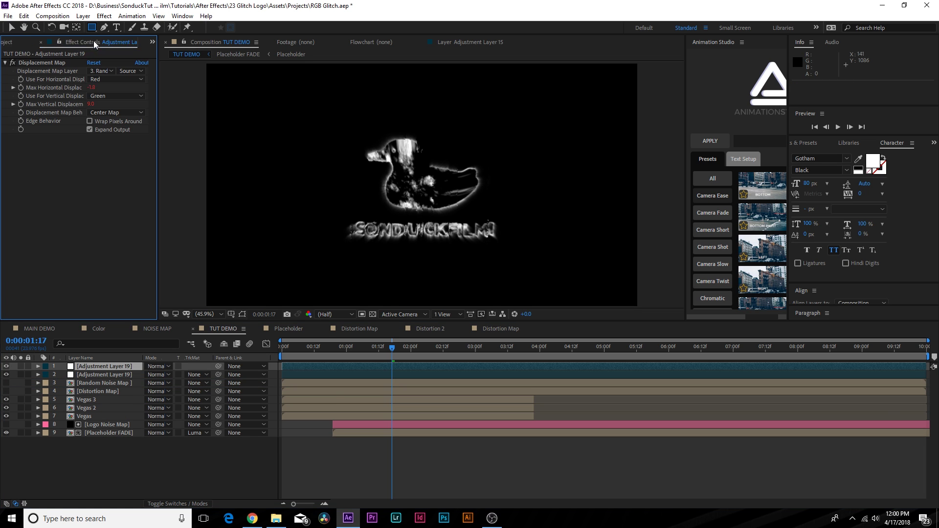
click(100, 71)
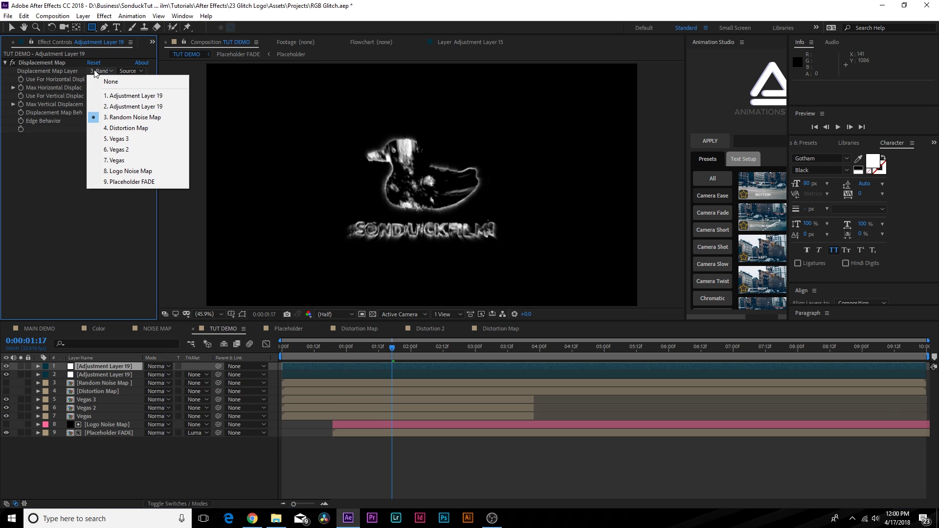
click(119, 128)
drag(341, 346, 651, 373)
drag(590, 345, 533, 363)
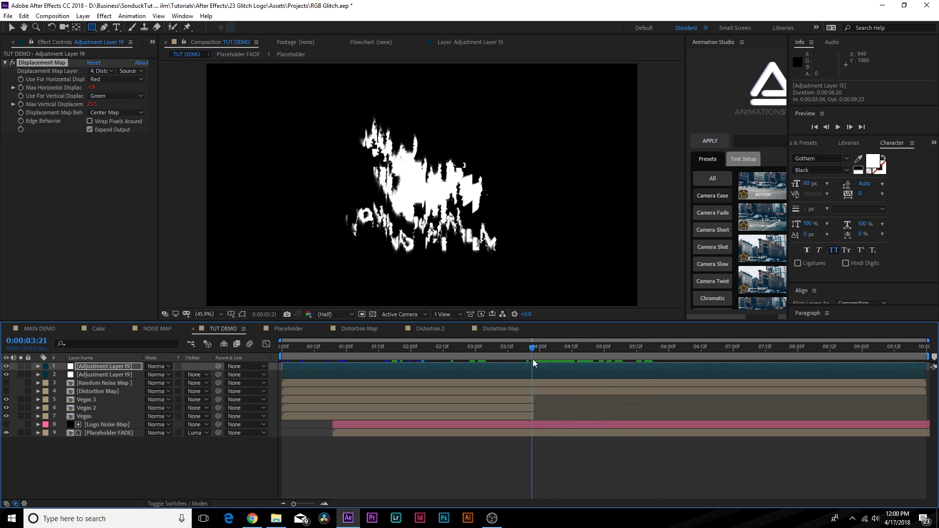
Keyframe the opacity of both adjustment layers from 100% at 0:00:03:21 to 0% at 0:00:04:23, then collapse them.
shift+click(90, 376)
key(t)
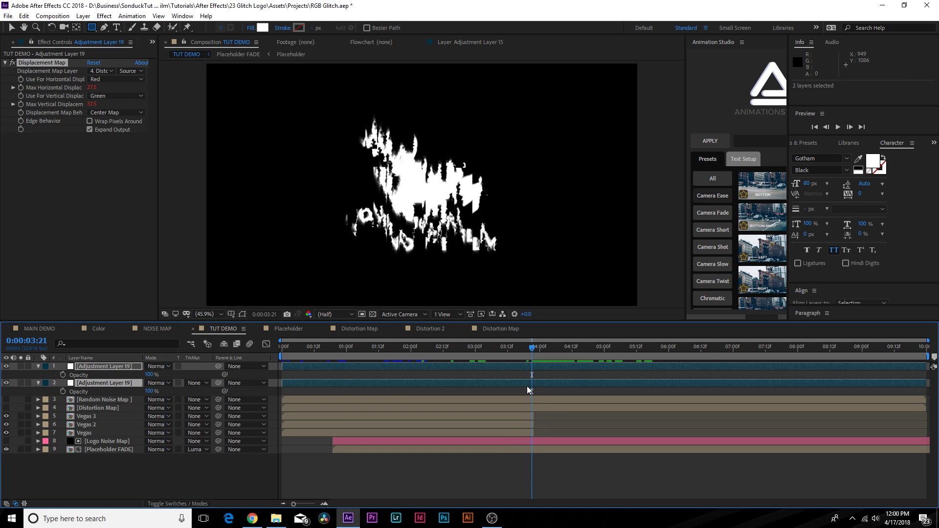
click(62, 375)
drag(538, 354, 602, 351)
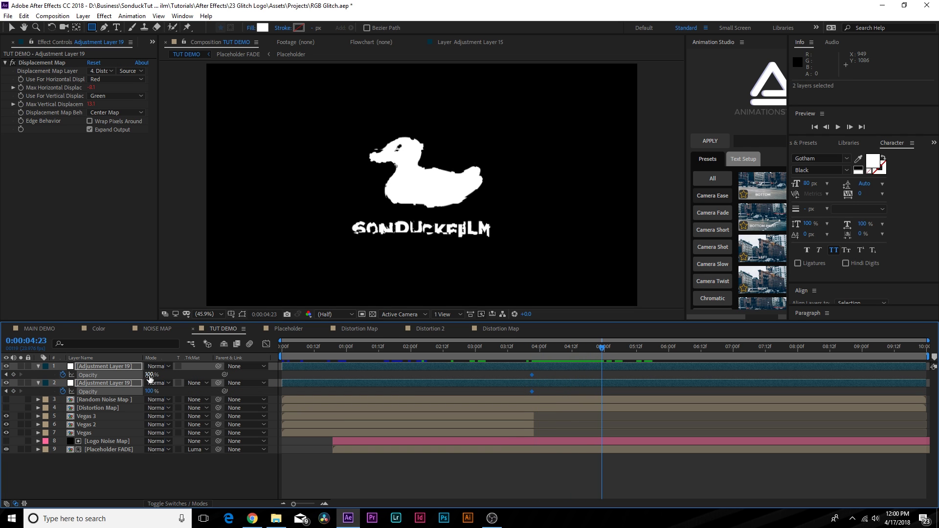
drag(149, 375, 1, 387)
click(192, 477)
drag(536, 343, 666, 372)
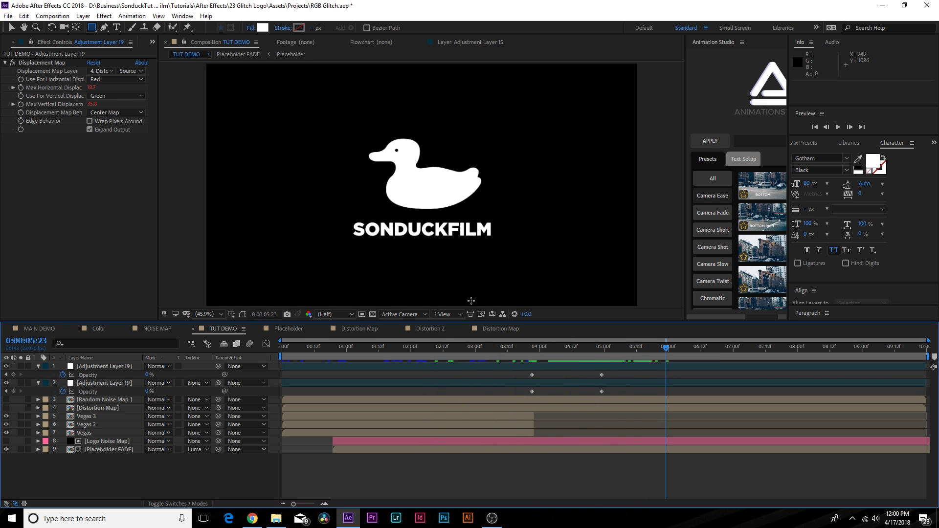
click(37, 366)
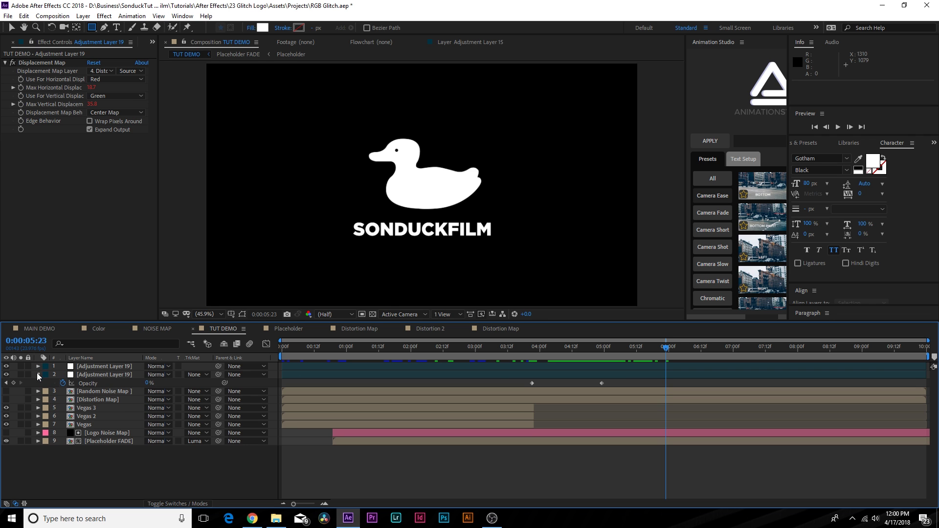
click(37, 374)
Pre-compose all nine TUT DEMO layers into a composition named COLOR GLITCH.
click(435, 347)
drag(442, 348, 405, 338)
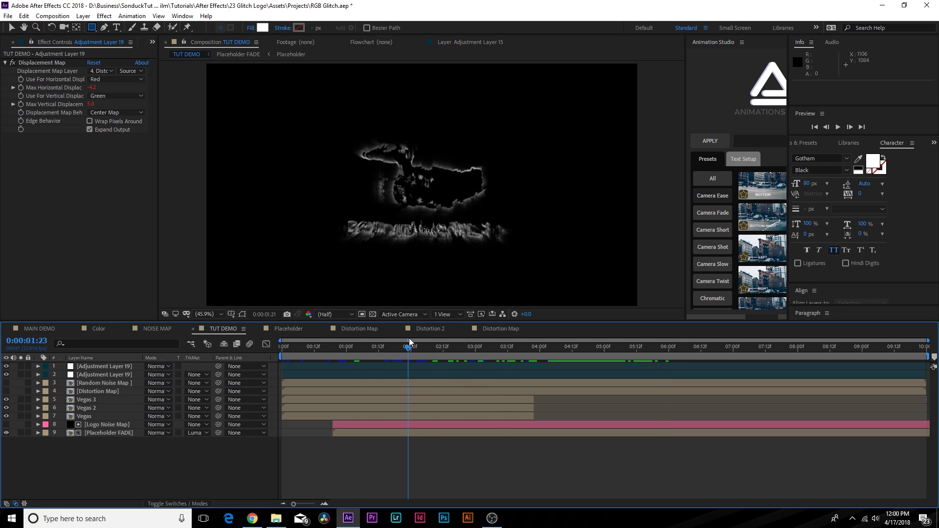
drag(73, 475, 83, 319)
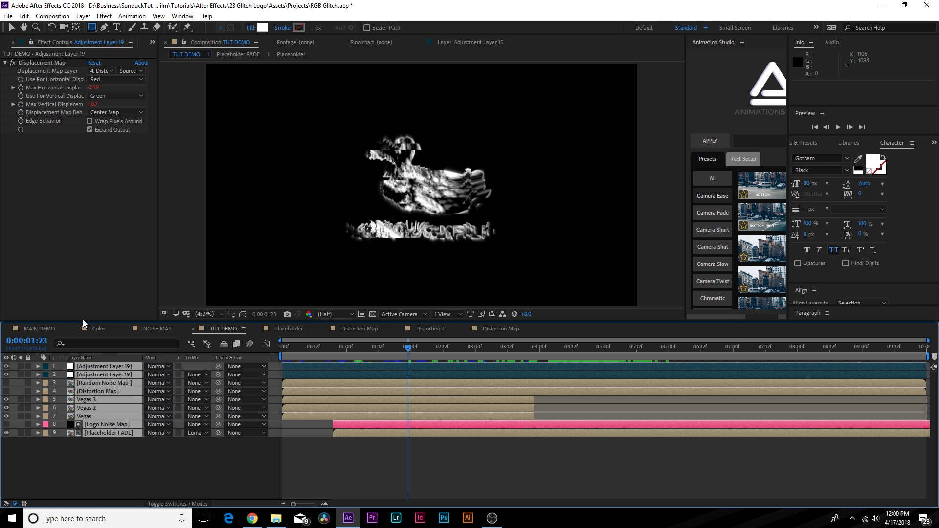
key(ctrl+shift+c)
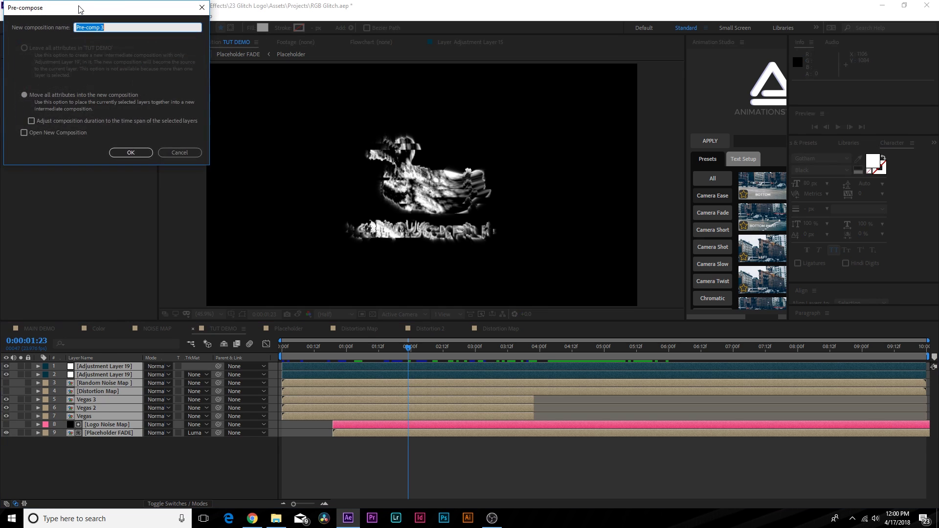
key(BackSpace)
text(COLOR GLITCH)
key(Return)
Apply Shift Channels to the COLOR GLITCH layer and set Take Green From and Take Blue From to Full Off.
click(104, 16)
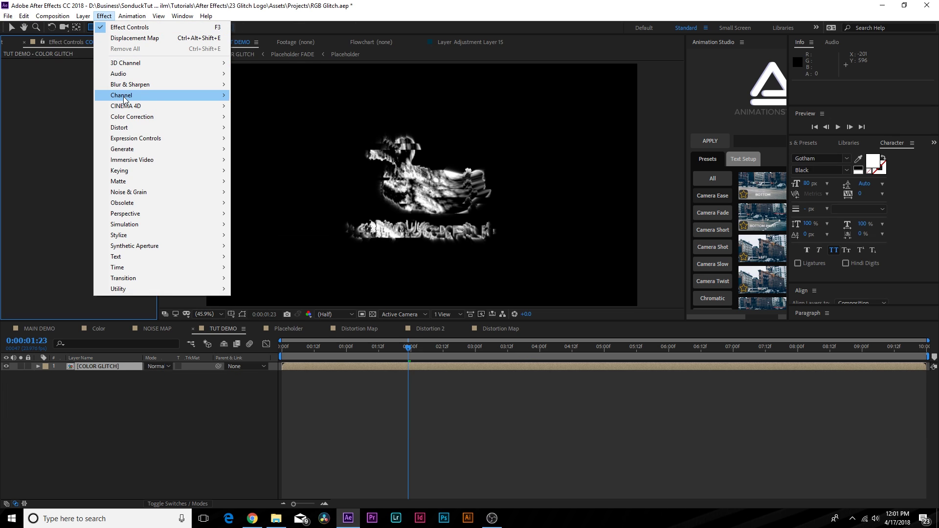
mouse_move(147, 95)
click(264, 213)
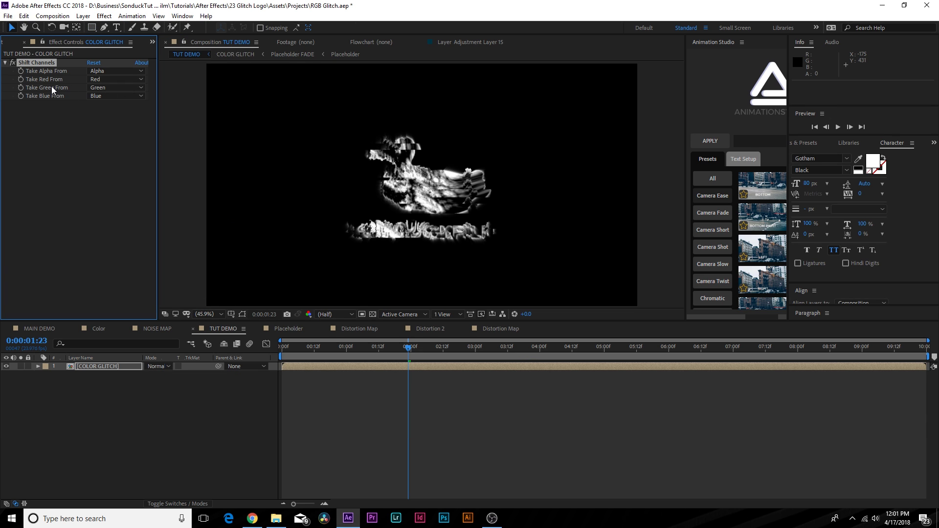
click(116, 88)
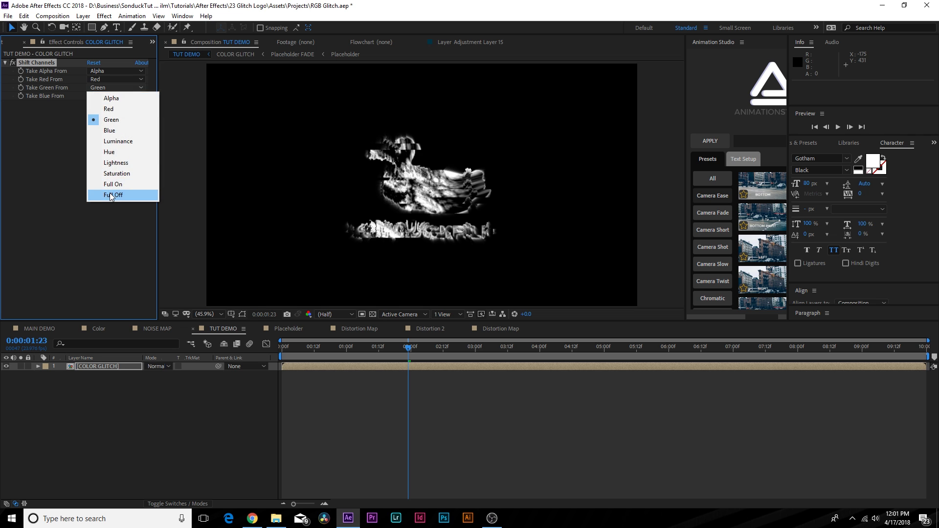
click(110, 193)
click(100, 97)
click(111, 205)
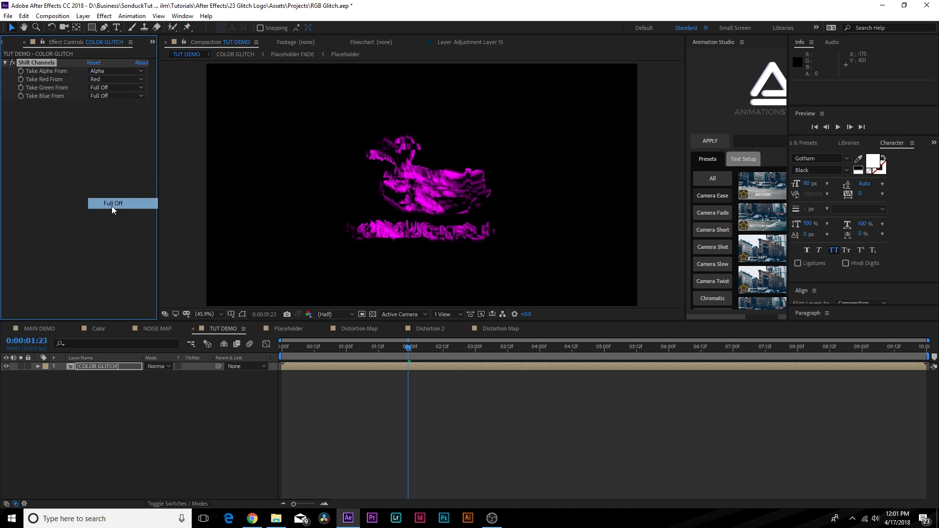
Duplicate COLOR GLITCH and make the copy green-only, with Take Red From set to Full Off and Take Green From set to Green.
click(82, 368)
key(ctrl+d)
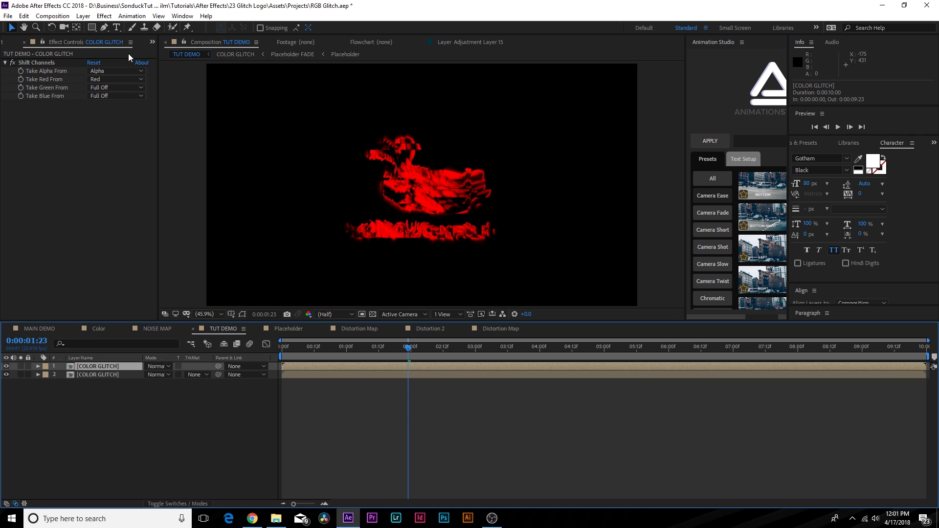
click(98, 80)
click(113, 188)
click(100, 88)
click(112, 120)
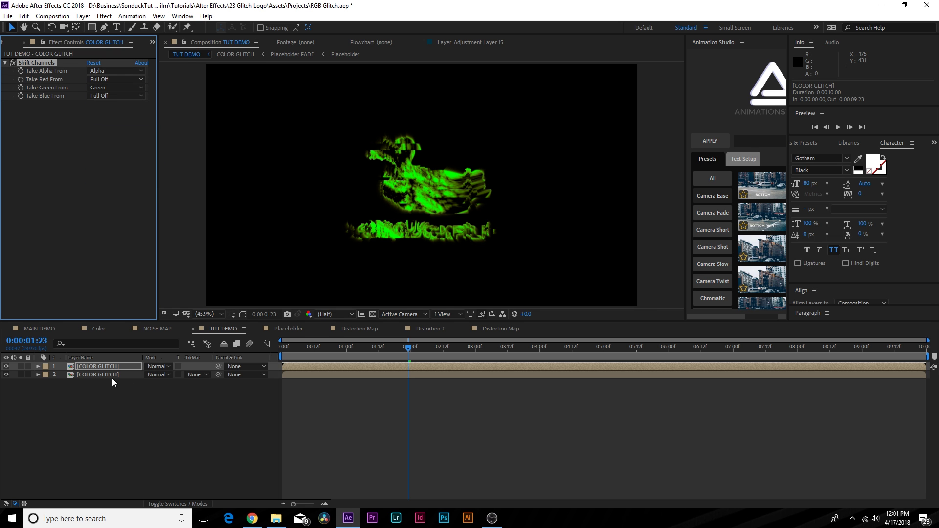
Duplicate the green COLOR GLITCH layer and make the copy blue-only, with Take Green From set to Full Off and Take Blue From set to Blue.
click(107, 366)
key(ctrl+d)
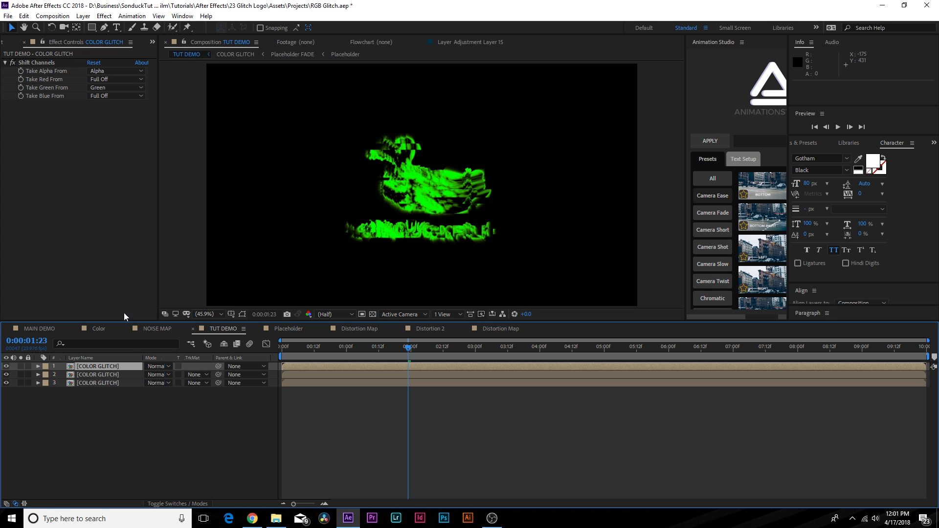
click(98, 88)
click(113, 195)
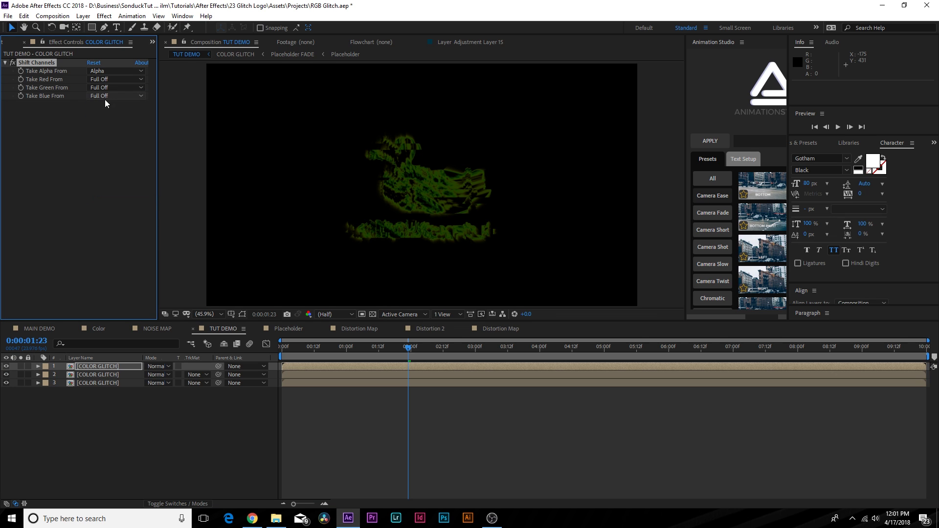
click(105, 97)
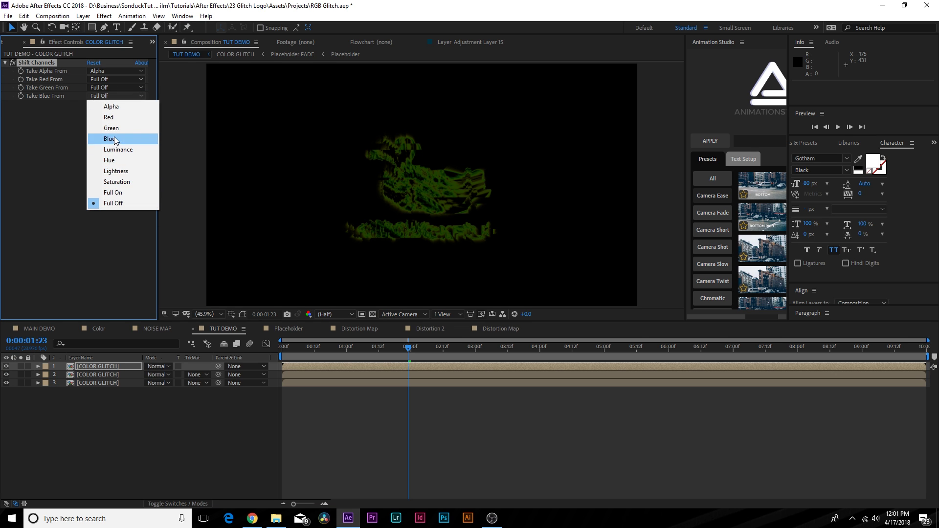
click(110, 139)
Reorder the COLOR GLITCH layers with red on top, green in the middle, and blue underneath.
click(89, 365)
key(ctrl+bracketleft)
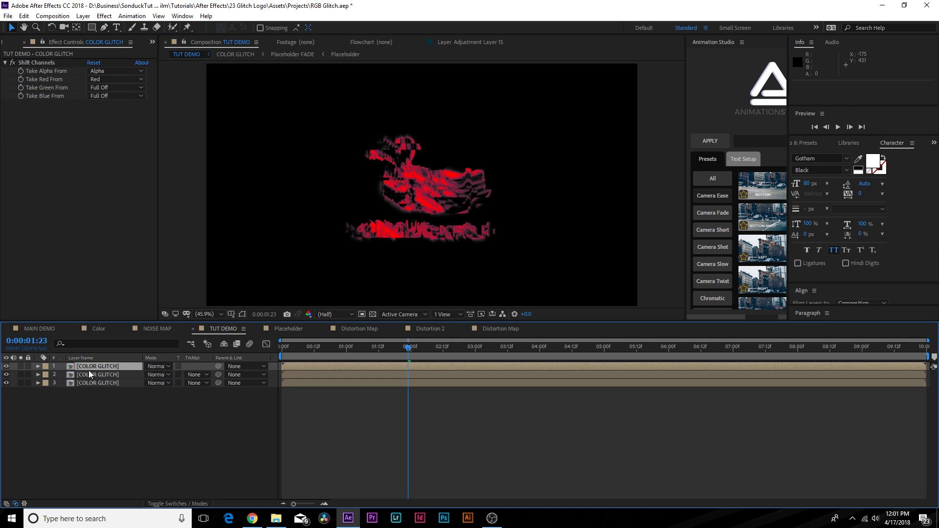
drag(88, 374, 88, 377)
click(90, 373)
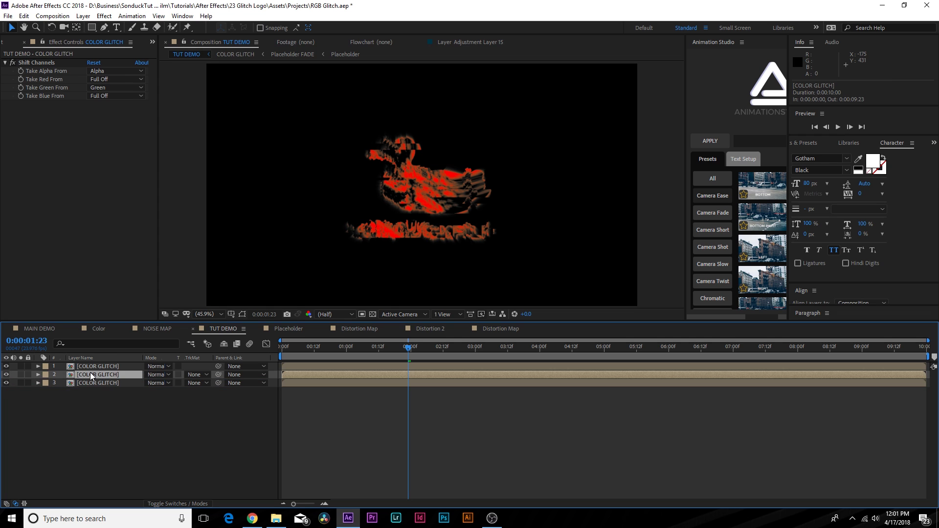
Shift the red COLOR GLITCH layer about two frames later and the green one about one frame later.
click(92, 368)
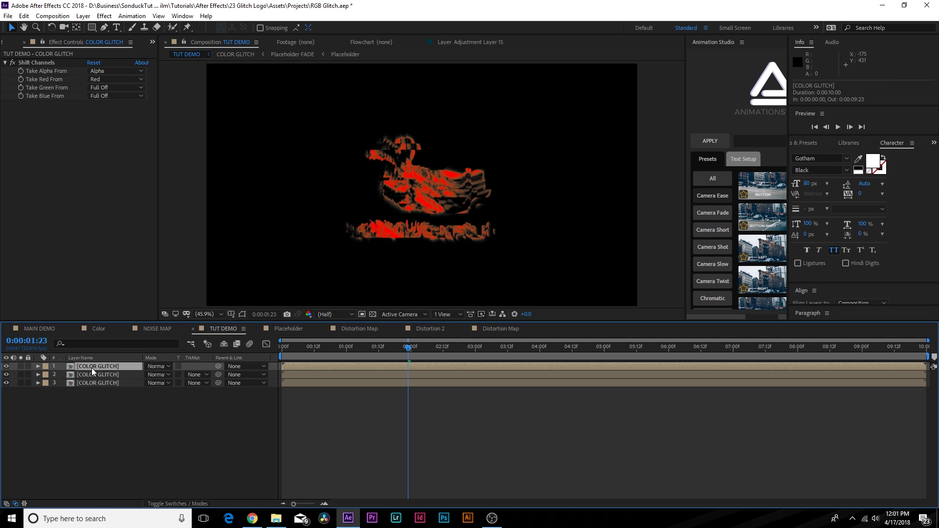
drag(287, 367, 419, 341)
click(296, 375)
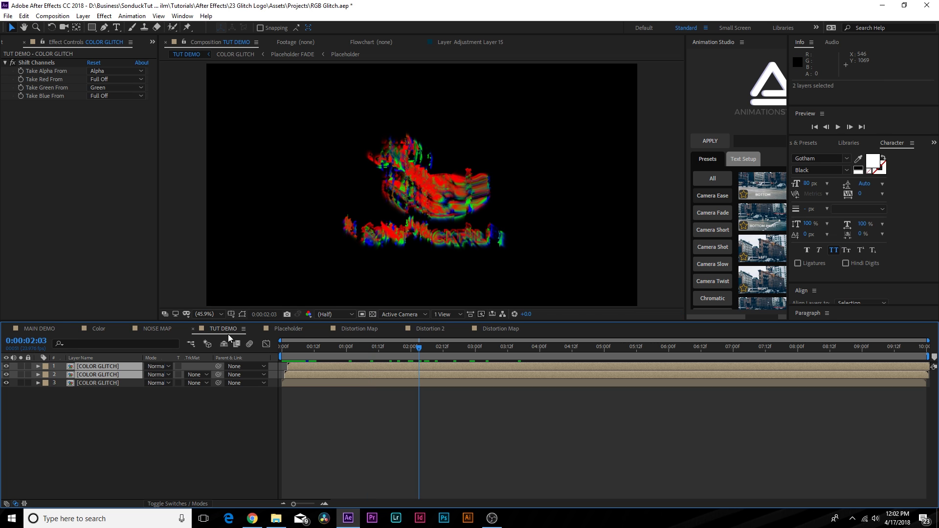
Try the Add blending mode on the red and green COLOR GLITCH layers.
click(153, 375)
click(219, 215)
click(155, 374)
click(193, 185)
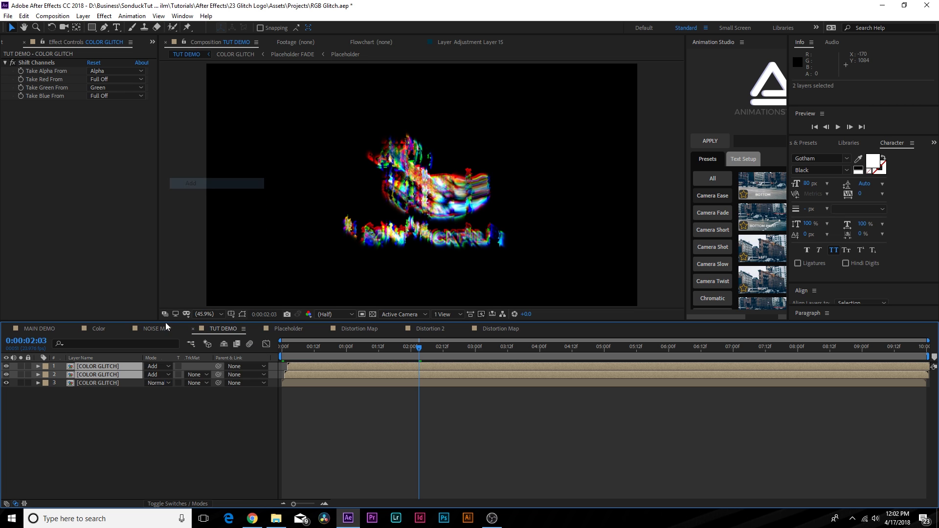
Set the red and green COLOR GLITCH layers to the Screen blending mode and preview the colour split.
click(156, 374)
click(205, 201)
click(315, 349)
key(space)
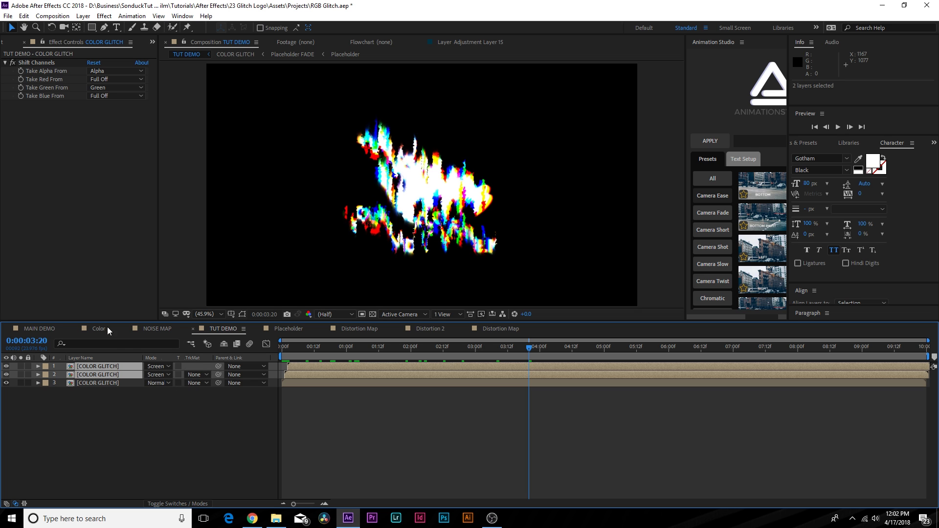
click(39, 329)
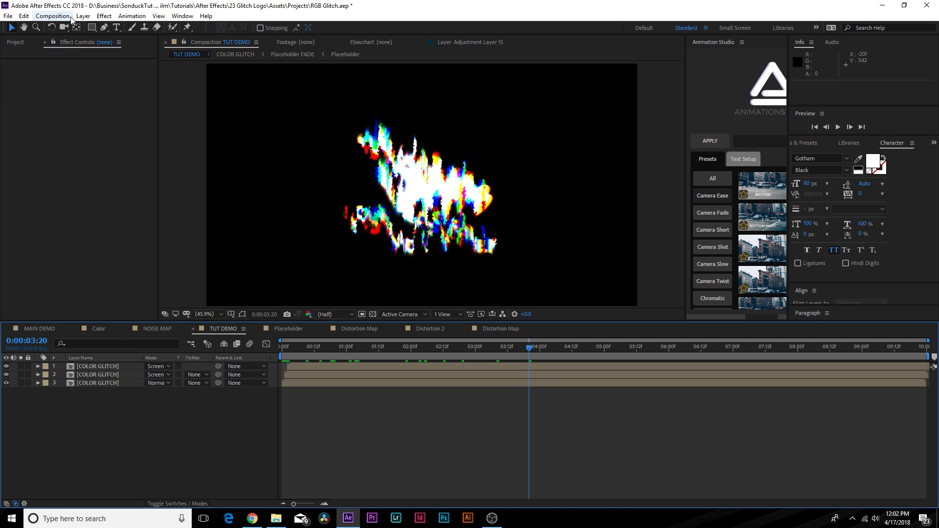
Create a full-size black solid layer named BG in the TUT DEMO composition.
click(104, 16)
mouse_move(94, 30)
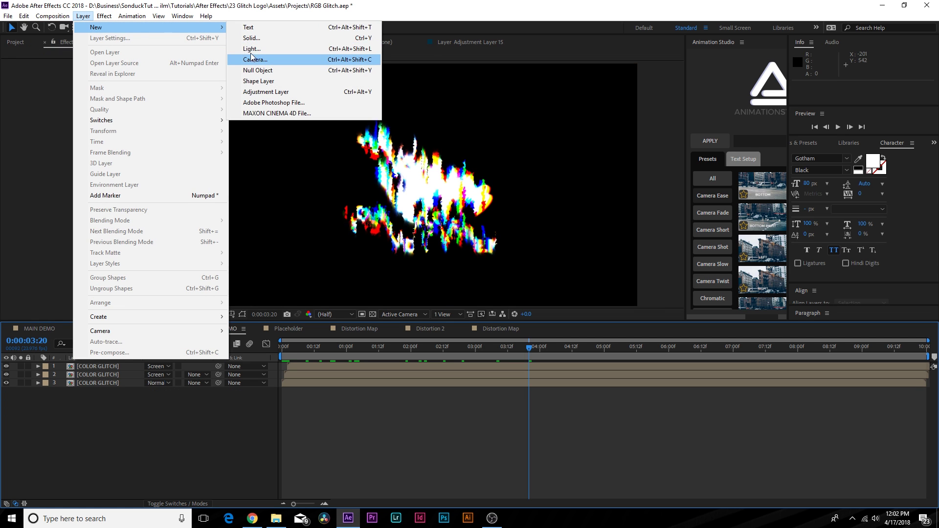
click(253, 39)
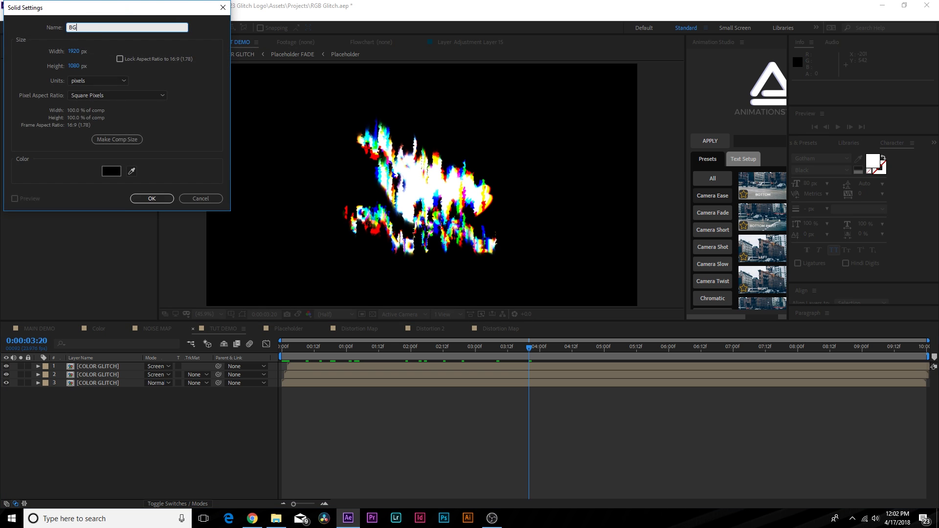
key(Return)
Apply a Gradient Ramp effect to the BG solid and set its start color to dark navy blue.
click(104, 16)
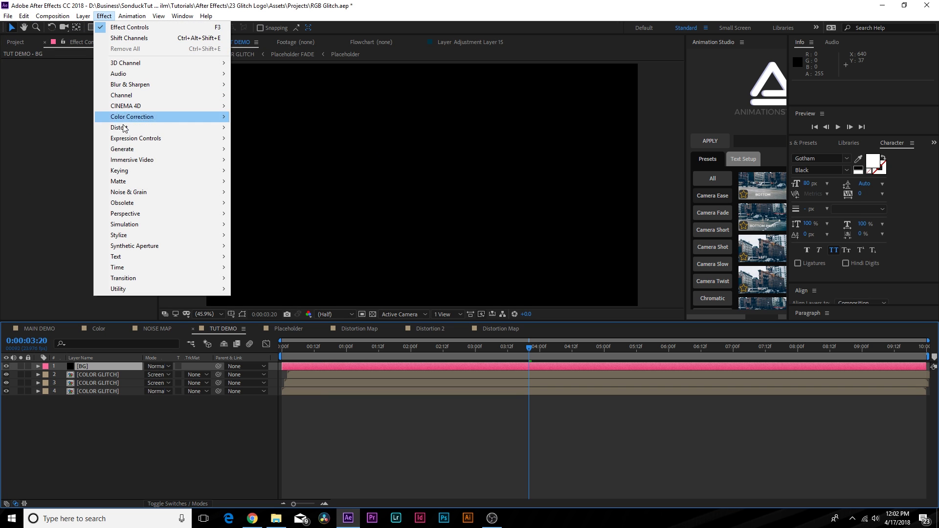
mouse_move(138, 149)
click(266, 332)
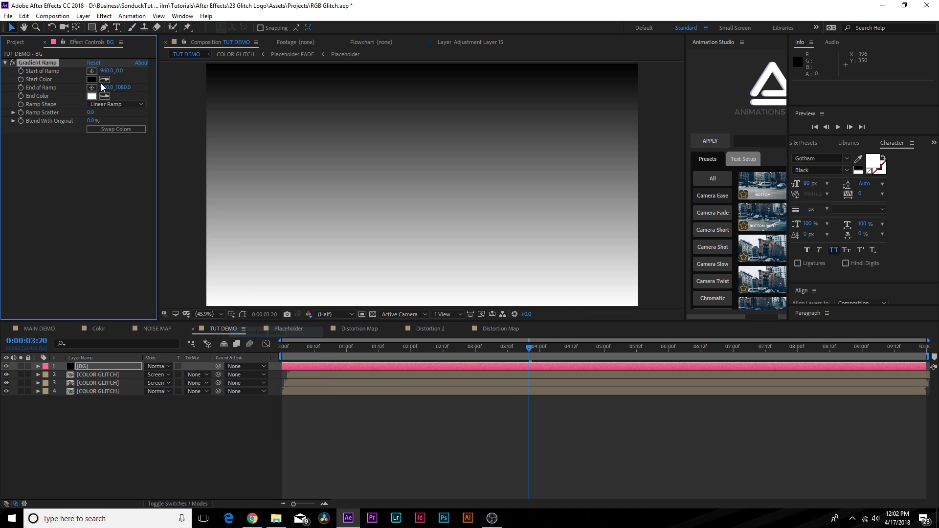
click(91, 79)
click(178, 222)
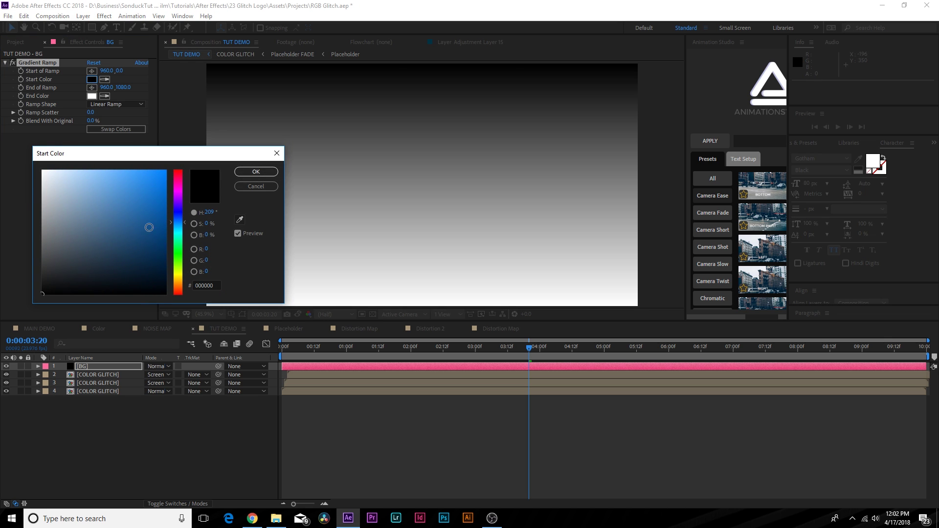
drag(164, 177, 165, 270)
click(240, 170)
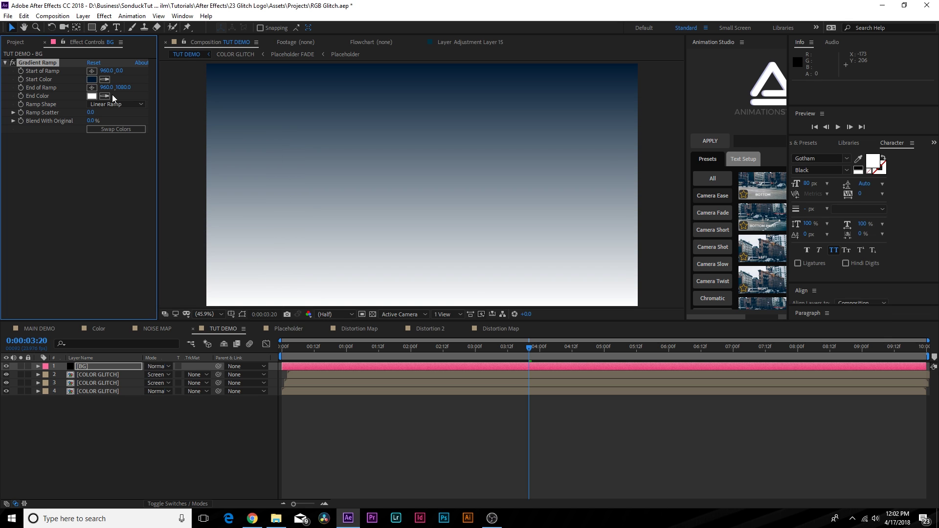
Set the Gradient Ramp's end color to a near-black blue.
click(95, 77)
click(91, 95)
mouse_move(166, 291)
mouse_down()
mouse_move(166, 272)
mouse_move(165, 285)
mouse_up()
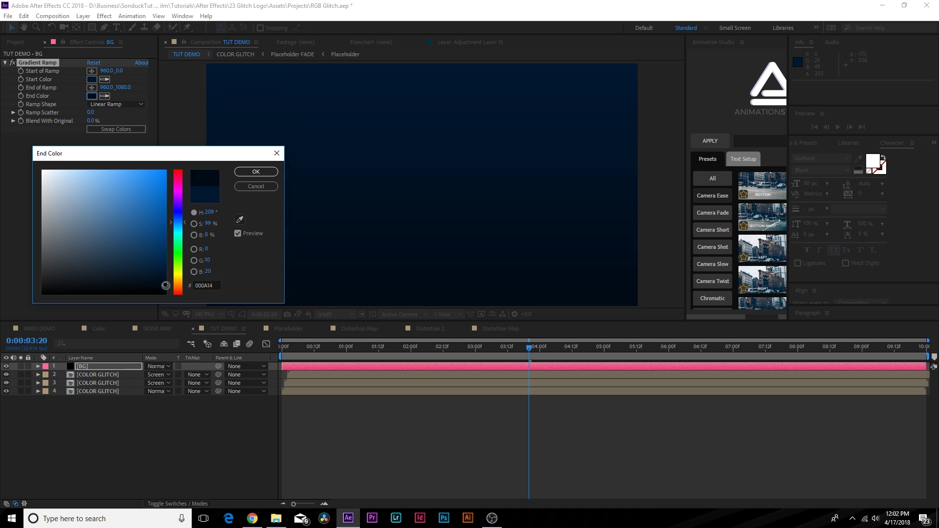
click(255, 171)
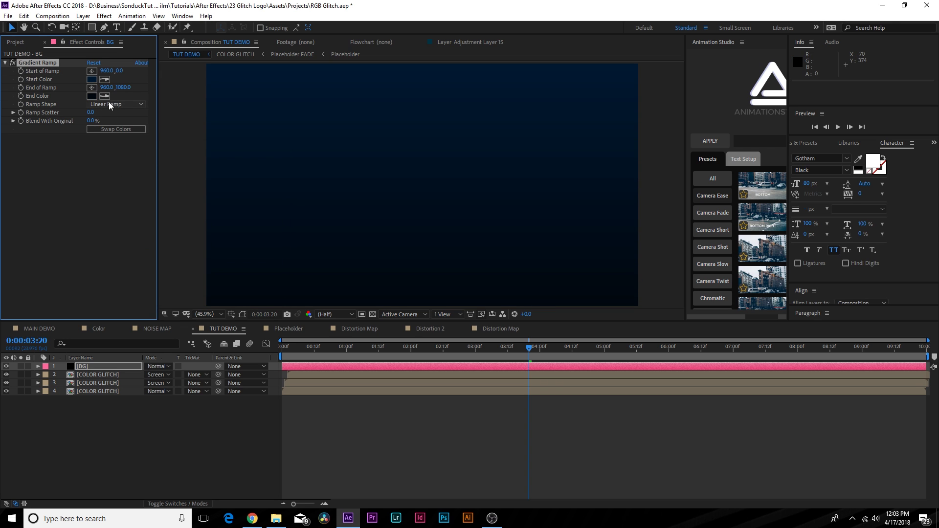
Change the ramp shape to Radial Ramp and place the BG layer beneath the three COLOR GLITCH layers.
click(109, 105)
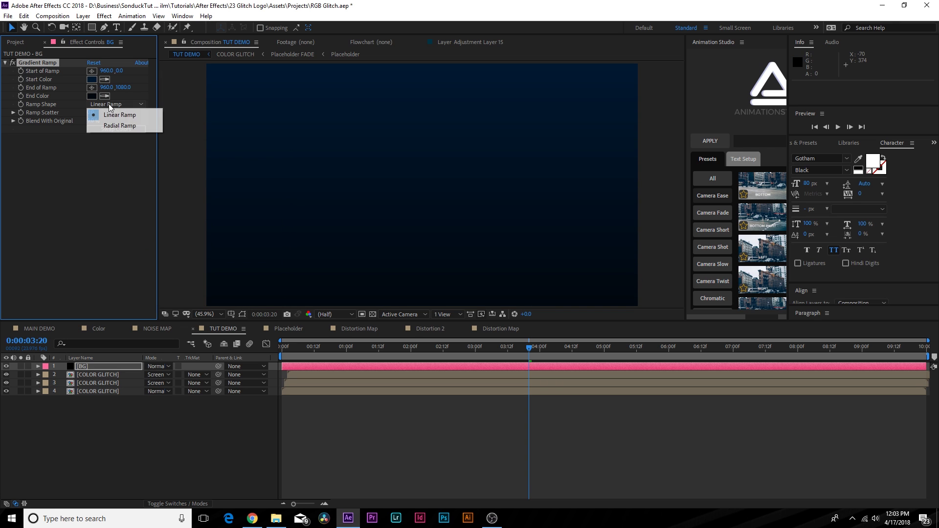
click(121, 127)
drag(103, 369, 96, 408)
drag(369, 345, 497, 347)
Add a new adjustment layer and place it above all the other layers.
click(83, 16)
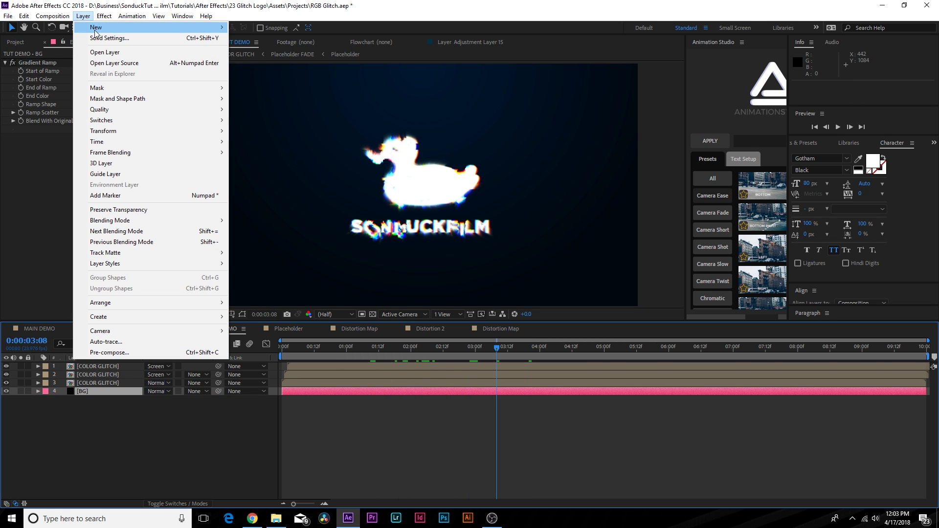
mouse_move(147, 27)
click(265, 92)
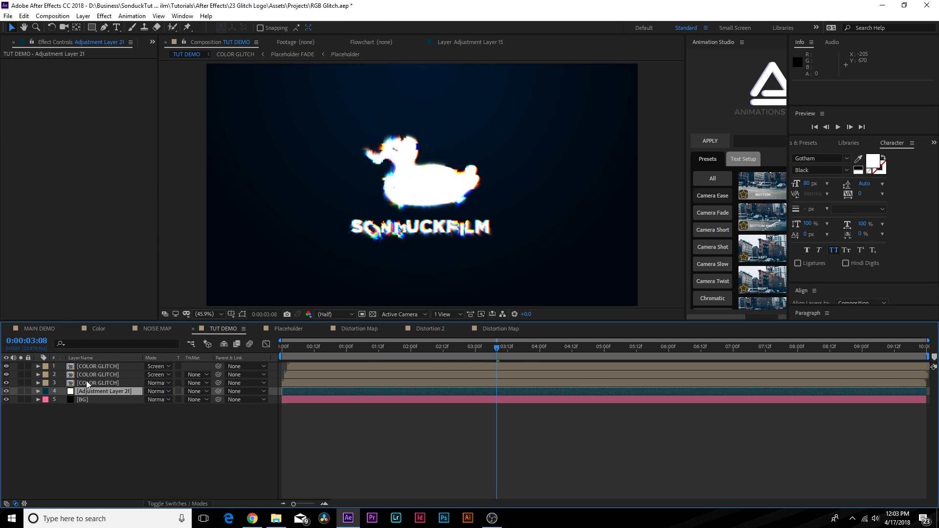
drag(90, 393, 88, 366)
Apply Glow to the adjustment layer with threshold 57.6%, radius 8 and intensity 0.8, and preview the logo reveal.
click(104, 15)
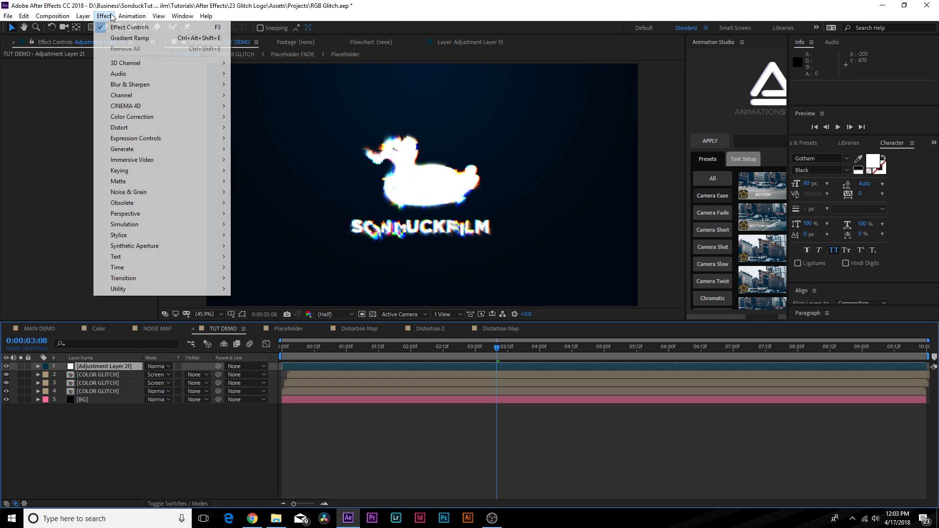
mouse_move(138, 237)
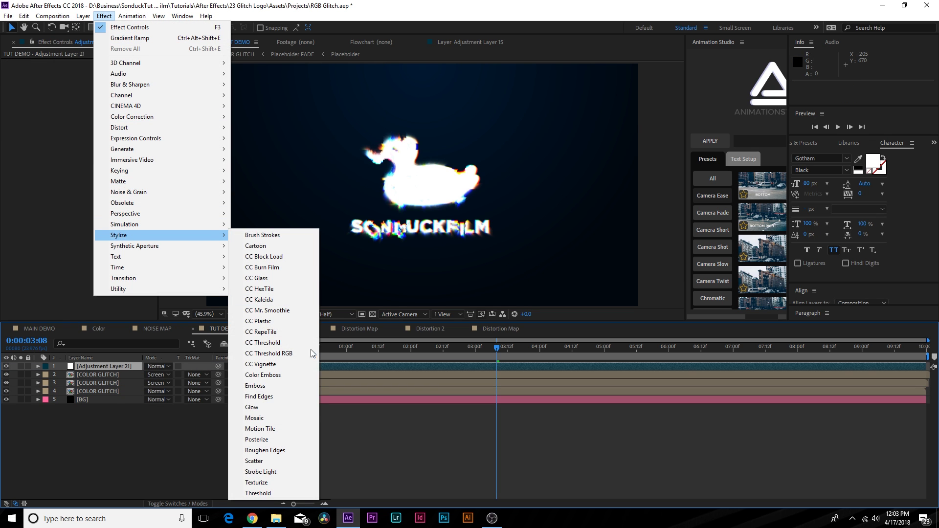
click(252, 407)
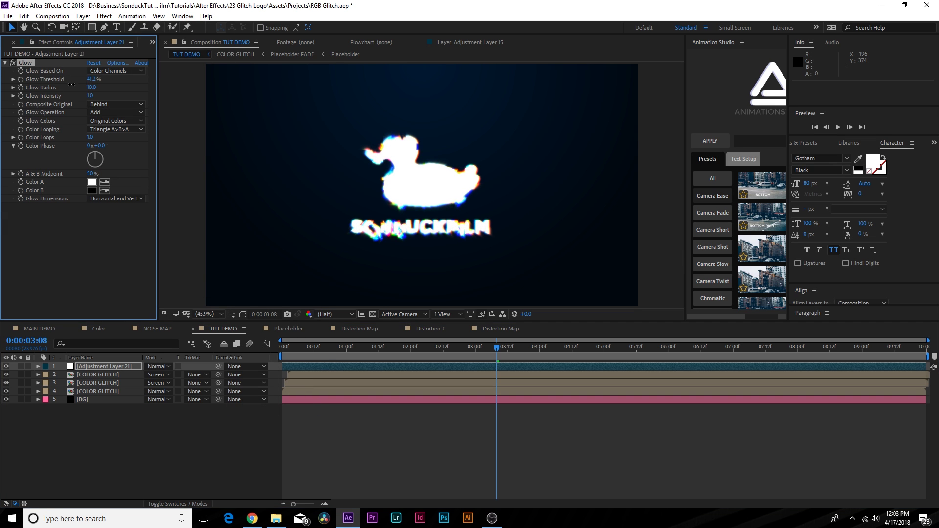
drag(89, 94, 116, 84)
click(326, 348)
key(space)
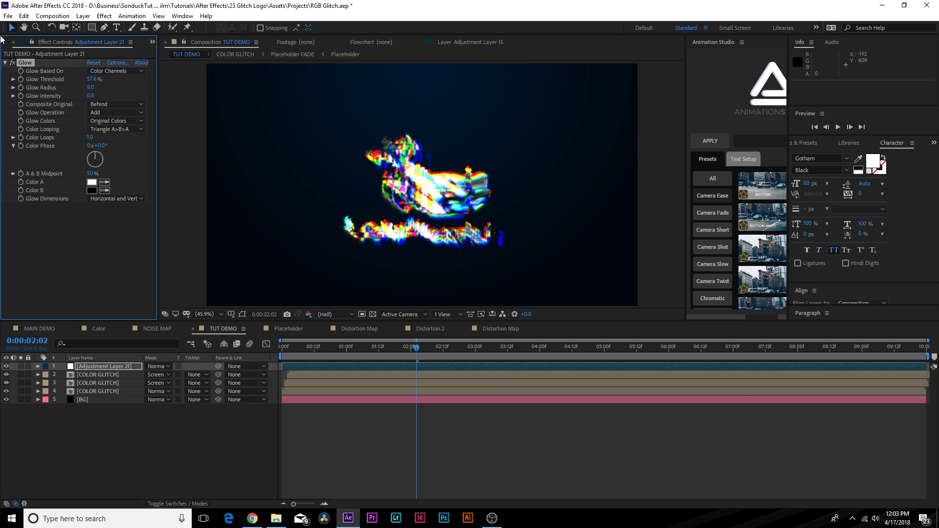
drag(317, 348, 437, 366)
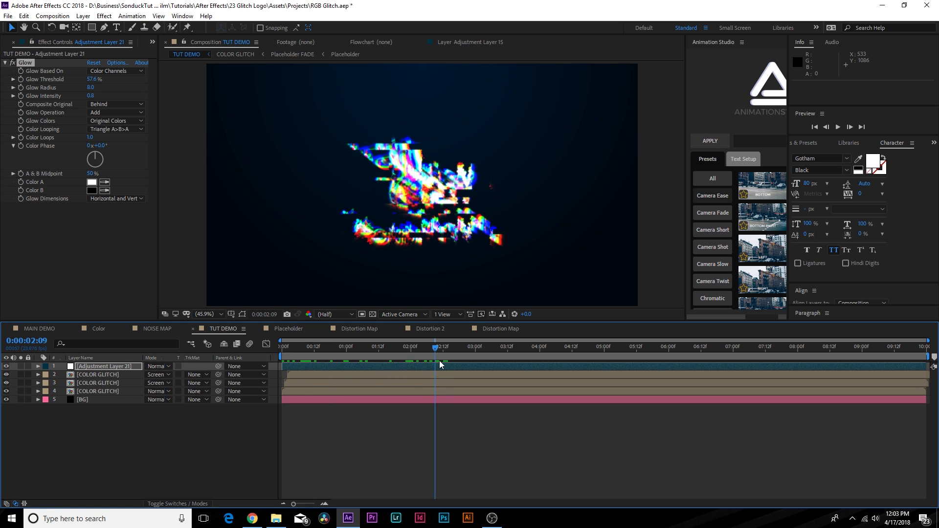
key(space)
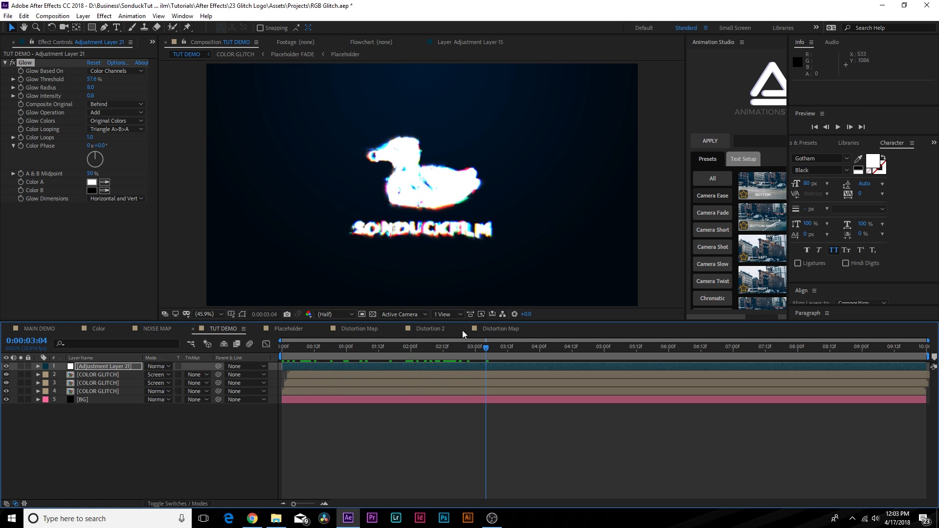
Compare the logo with and without the Glow, and reduce its radius to 3 and intensity to 0.4.
click(13, 63)
click(13, 63)
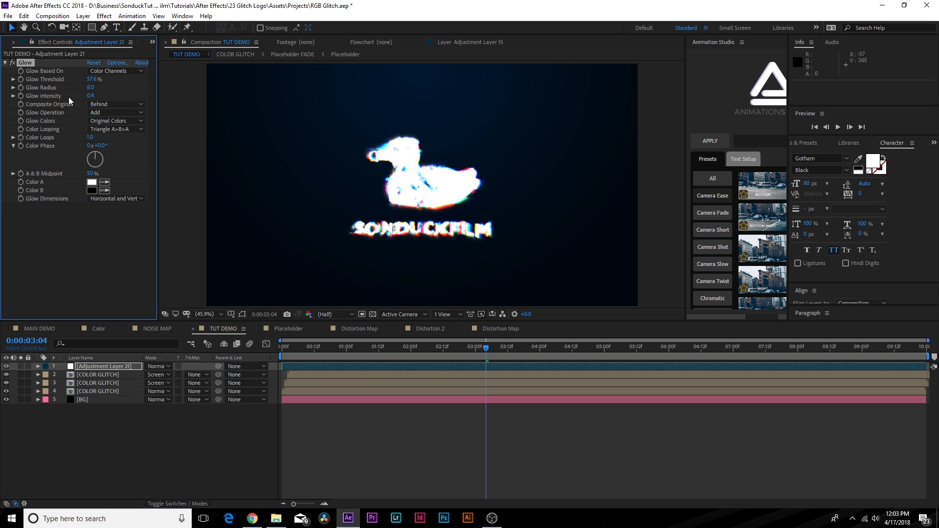
drag(90, 86, 86, 87)
key(Return)
Keyframe the adjustment layer's opacity at 100% at 0:00:04:23 and fade it down at 0:00:05:07.
drag(626, 347, 603, 350)
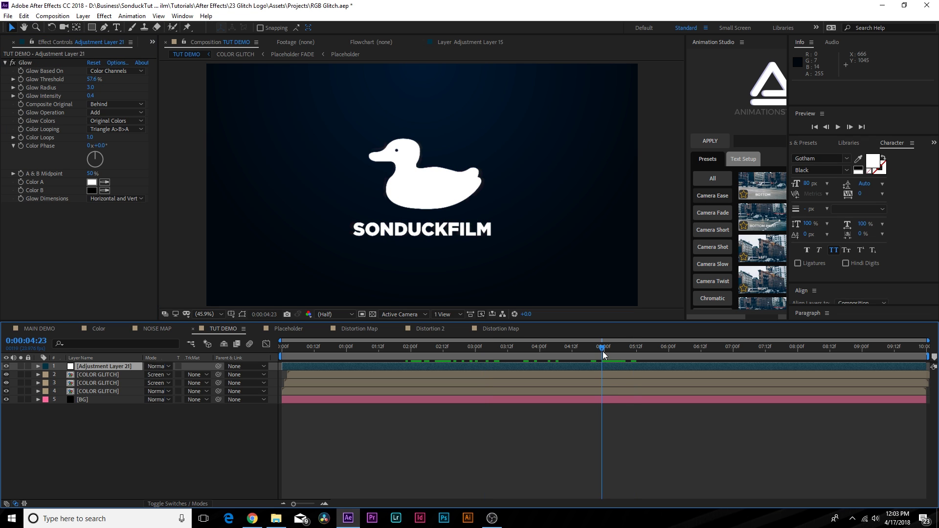
key(t)
click(63, 375)
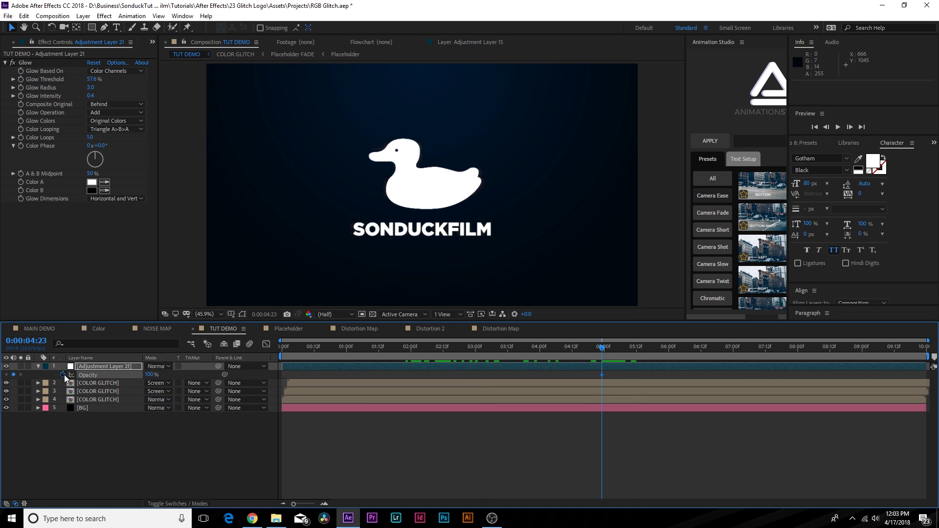
click(624, 349)
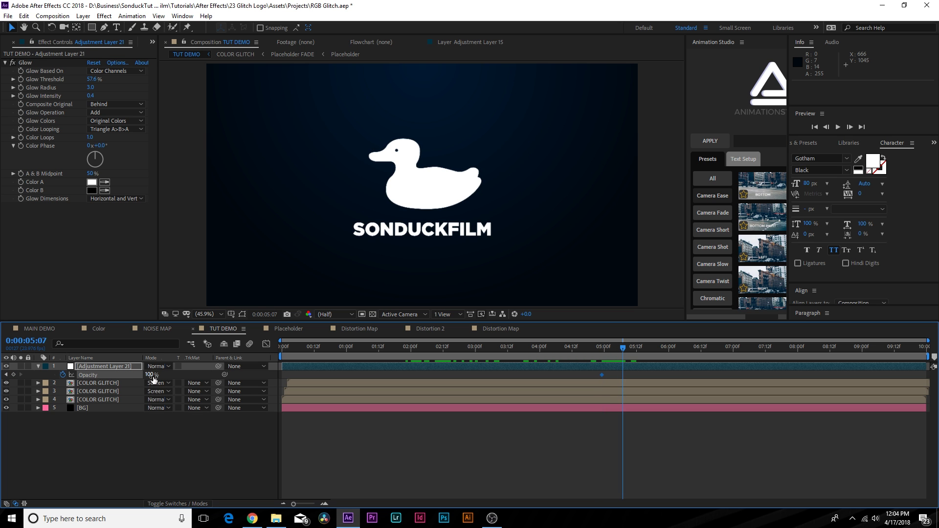
text(t)
Rename the adjustment layer GLOW and check the glow across the logo animation.
text(GLOW)
key(Return)
drag(313, 347, 558, 383)
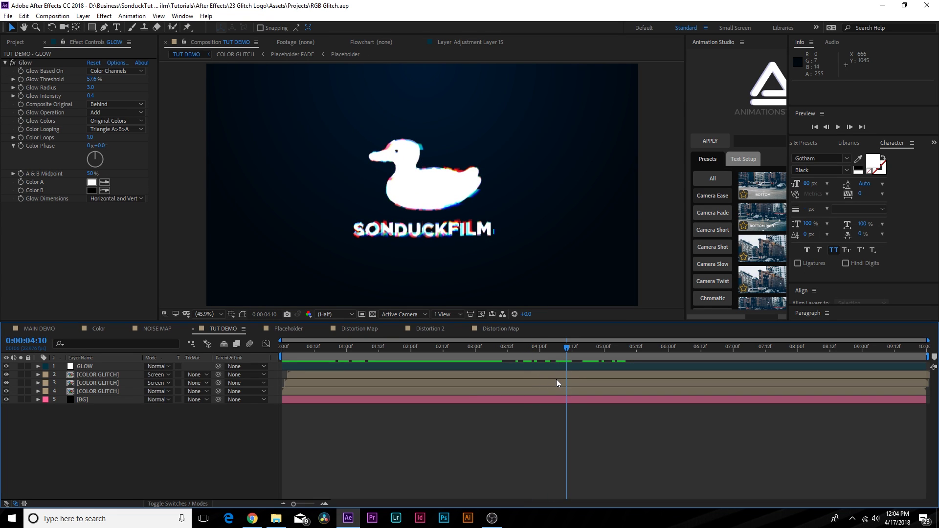
Widen the Animation Studio area and look through its preset categories.
drag(688, 147, 616, 102)
click(621, 80)
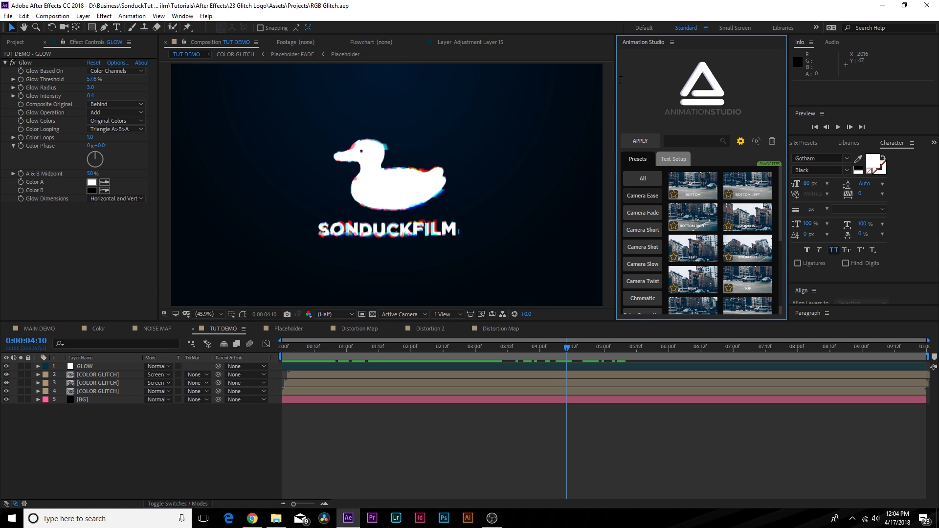
scroll(652, 239, down, 3)
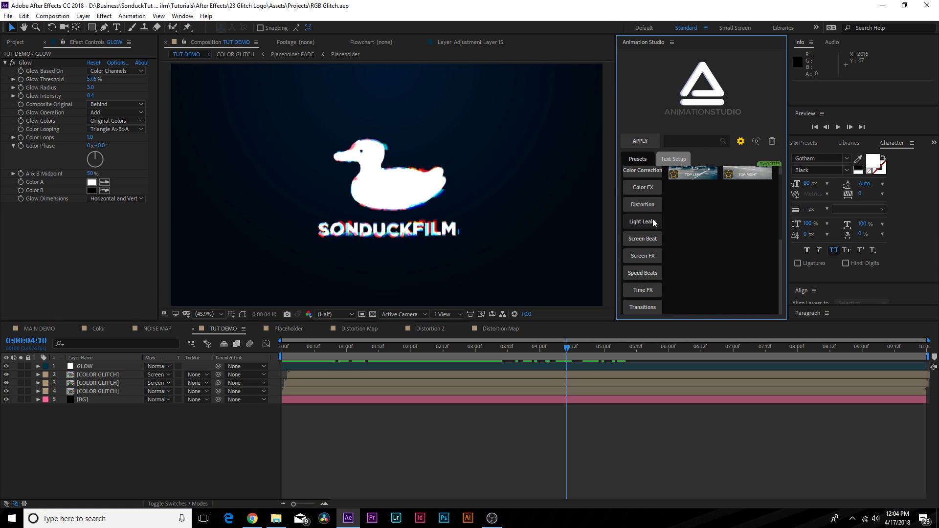
scroll(676, 248, up, 2)
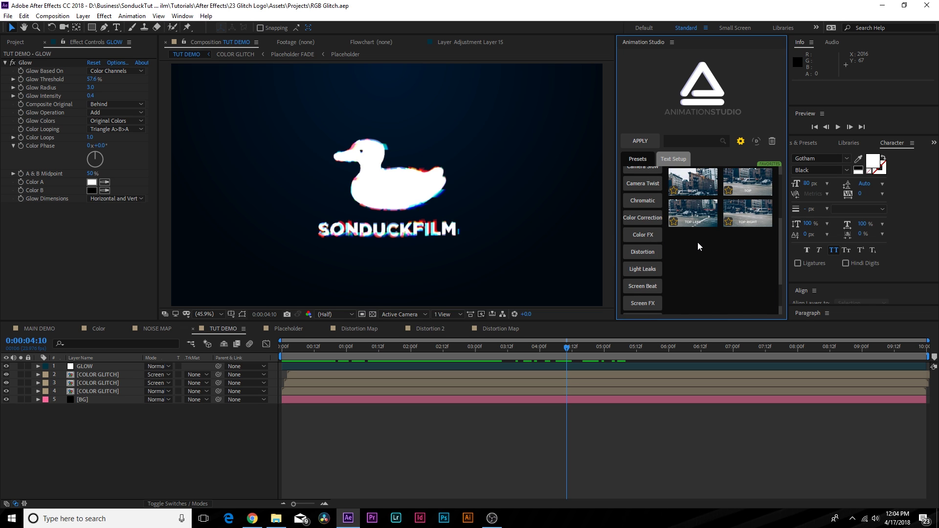
scroll(647, 239, down, 2)
scroll(646, 219, up, 2)
scroll(646, 219, down, 2)
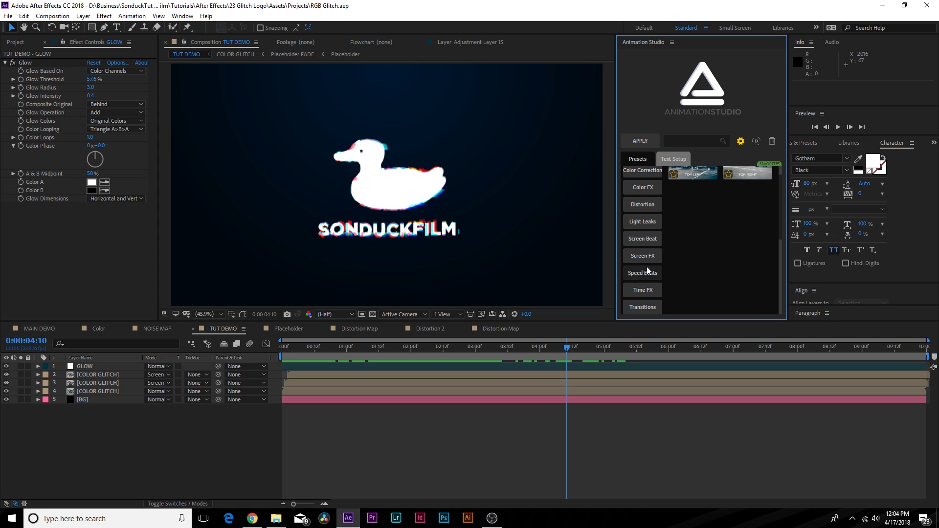
scroll(651, 262, up, 2)
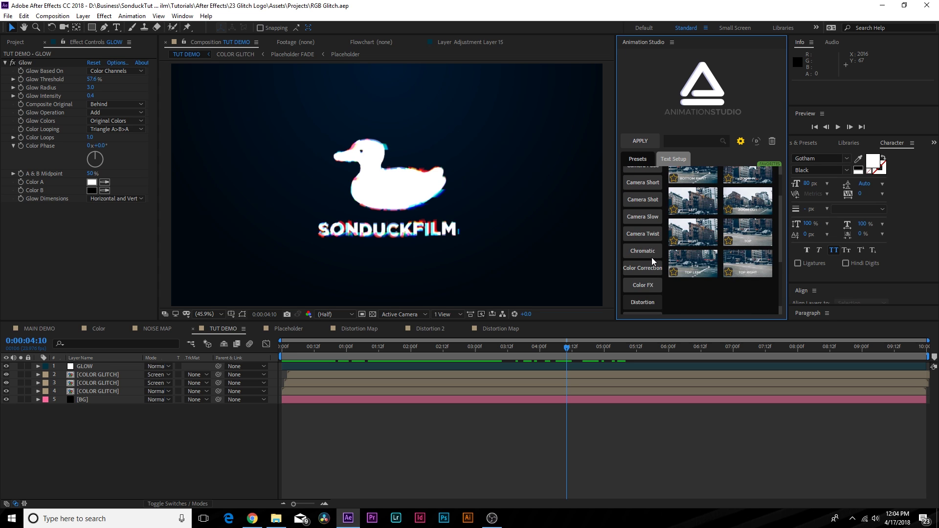
scroll(654, 265, down, 2)
Browse the Distortion presets and select the Glitch#3 preset.
click(641, 210)
scroll(693, 245, down, 3)
mouse_move(697, 276)
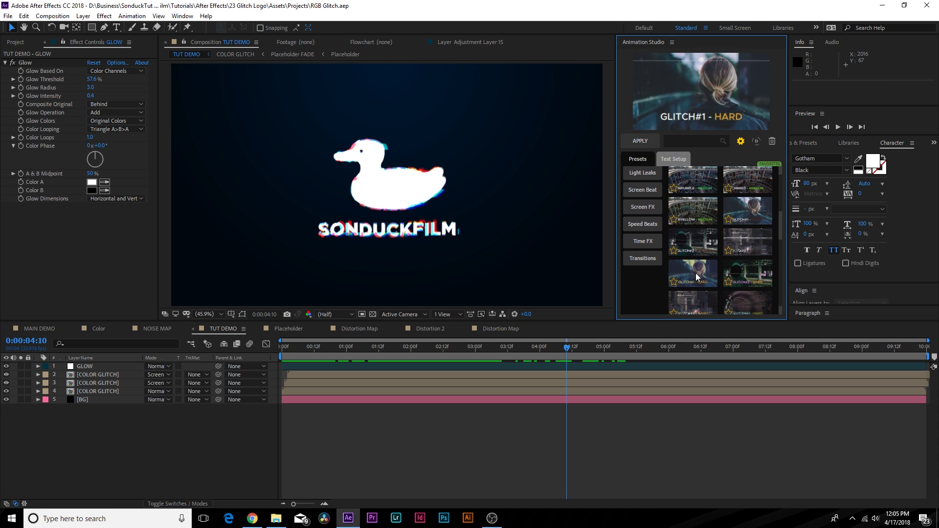
click(748, 242)
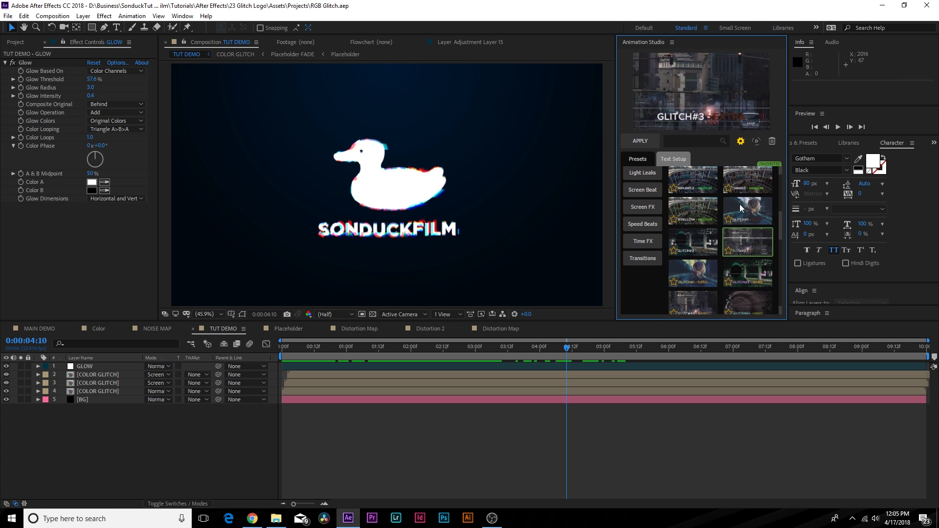
scroll(744, 230, up, 2)
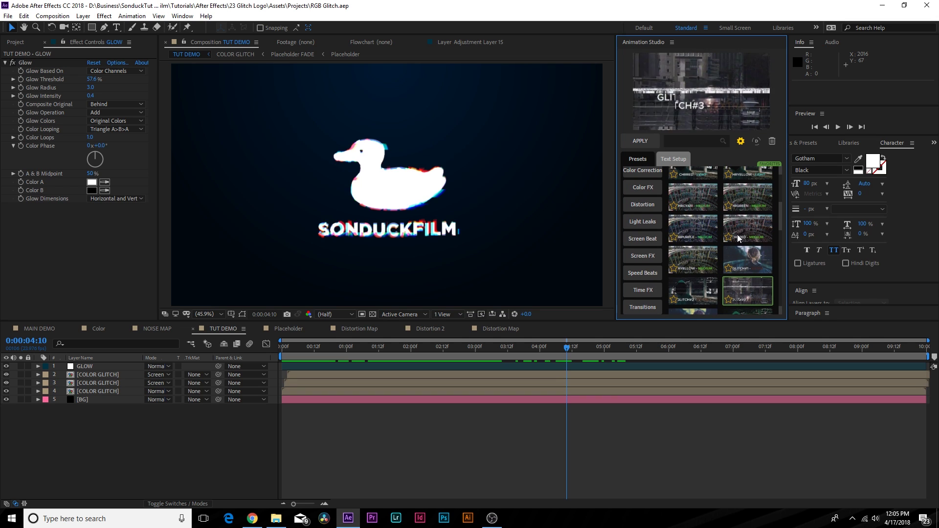
scroll(734, 230, down, 4)
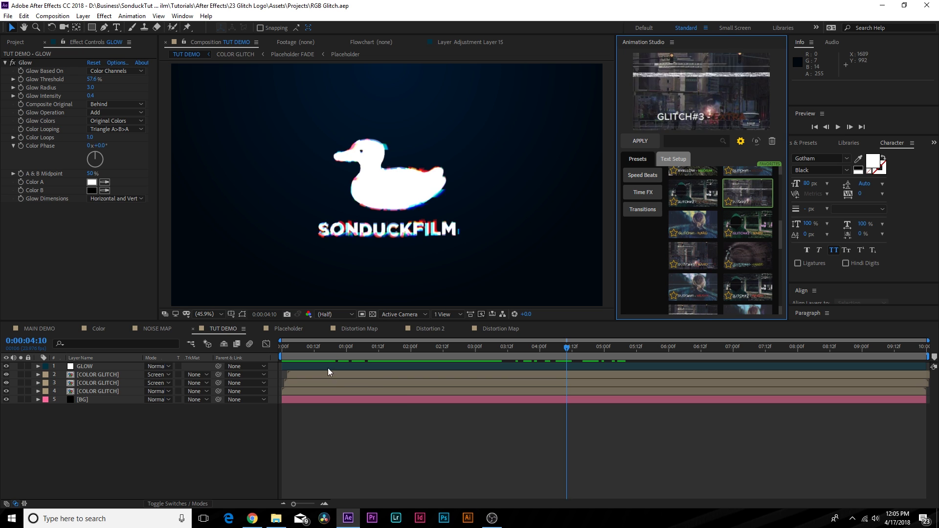
Apply the selected glitch preset at the start of the timeline and compare the logo with its layer hidden and shown.
key(Home)
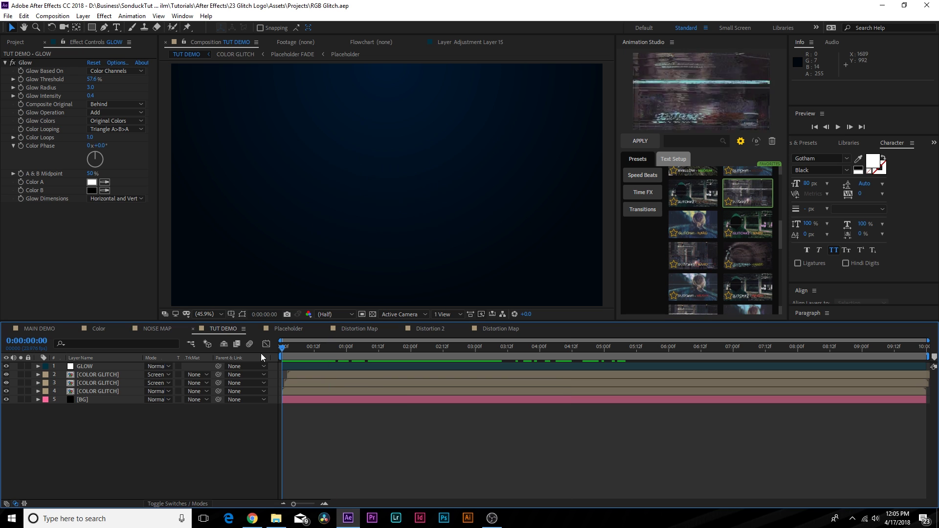
click(646, 142)
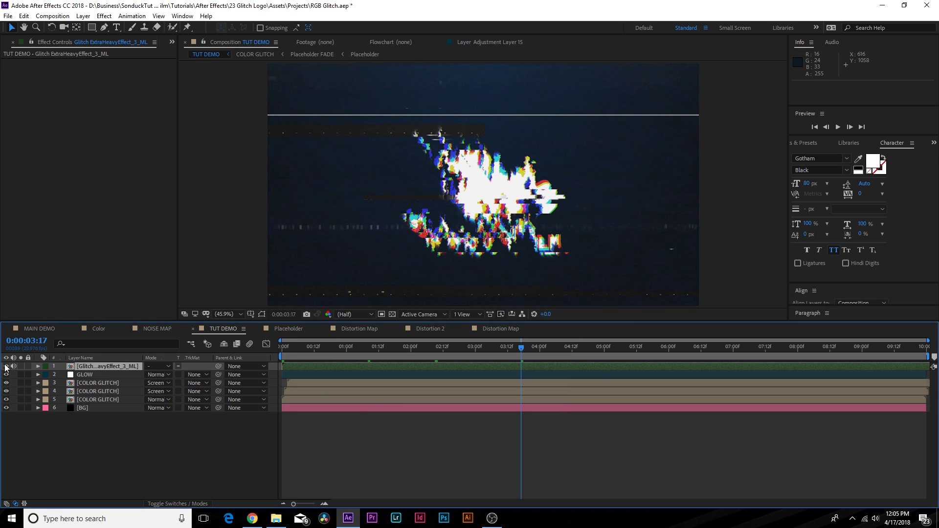
click(6, 367)
click(6, 367)
Keyframe the glitch preset layer's opacity from 100% at 0:00:04:15 to 25% at 0:00:05:05, and preview the animation.
drag(550, 347, 582, 351)
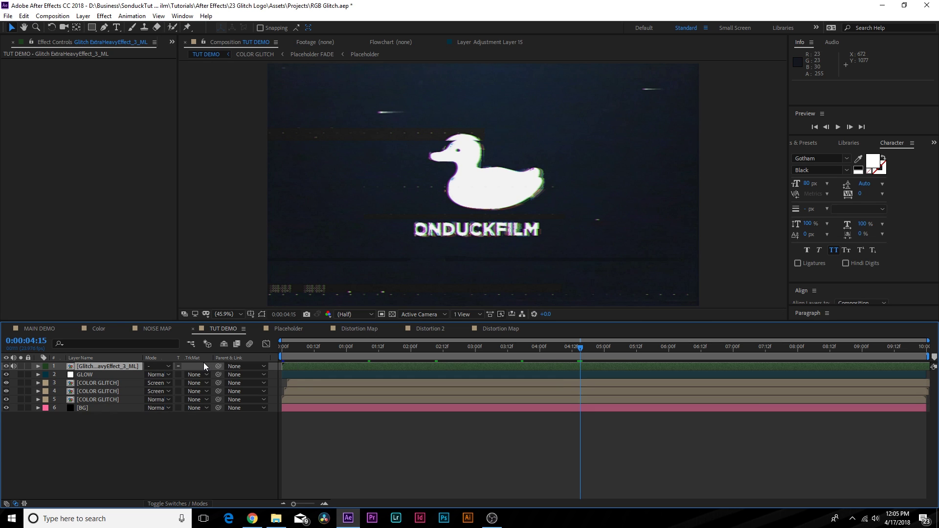
key(t)
click(62, 375)
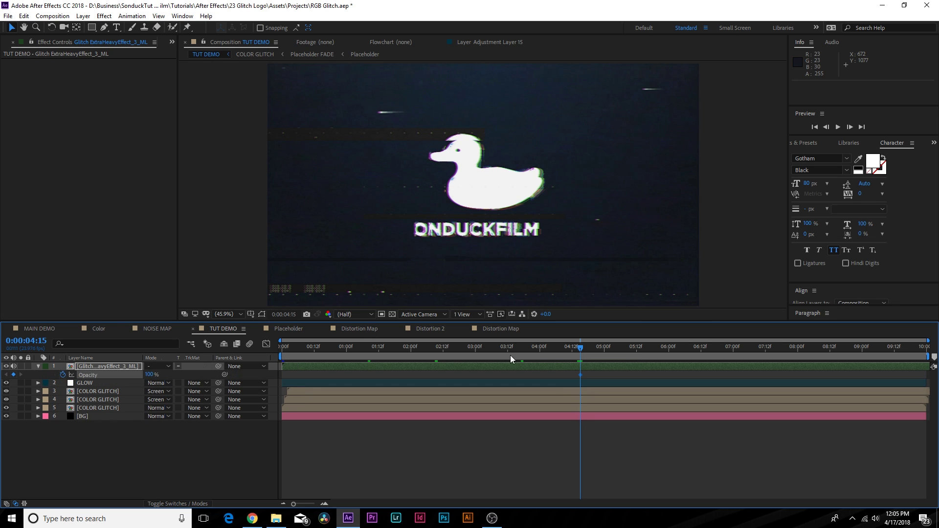
drag(584, 351, 618, 351)
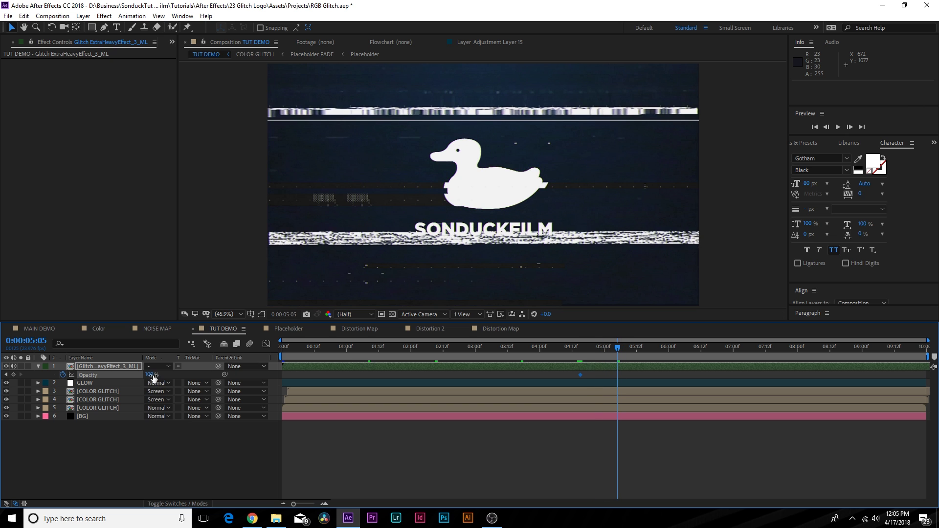
text(25)
key(Return)
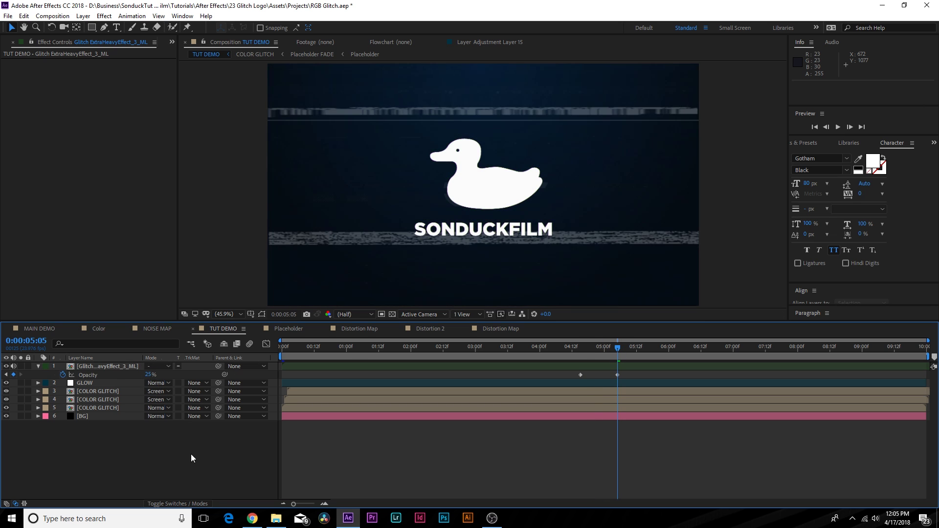
drag(568, 349, 498, 354)
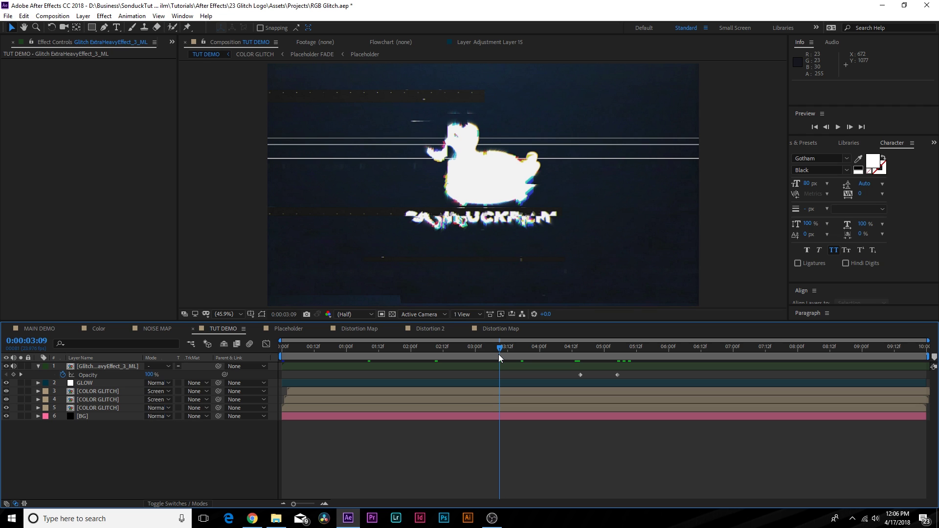
key(space)
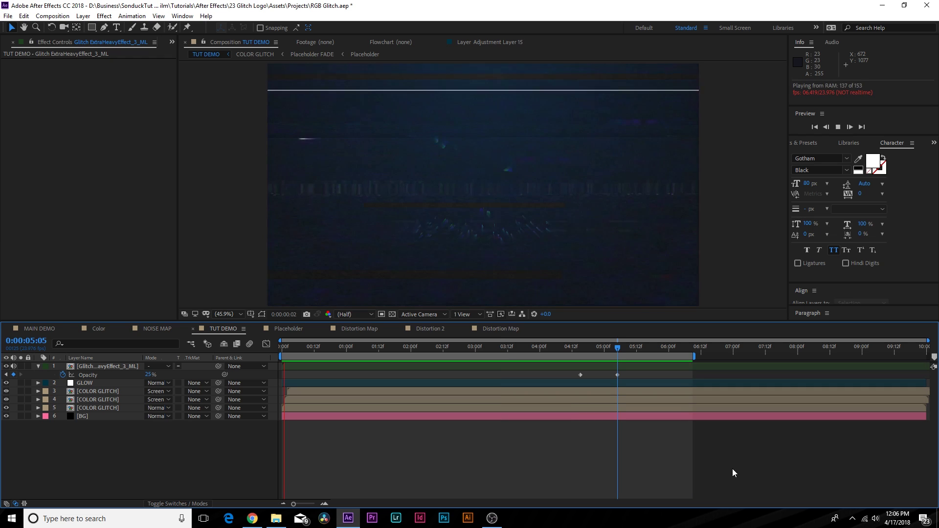